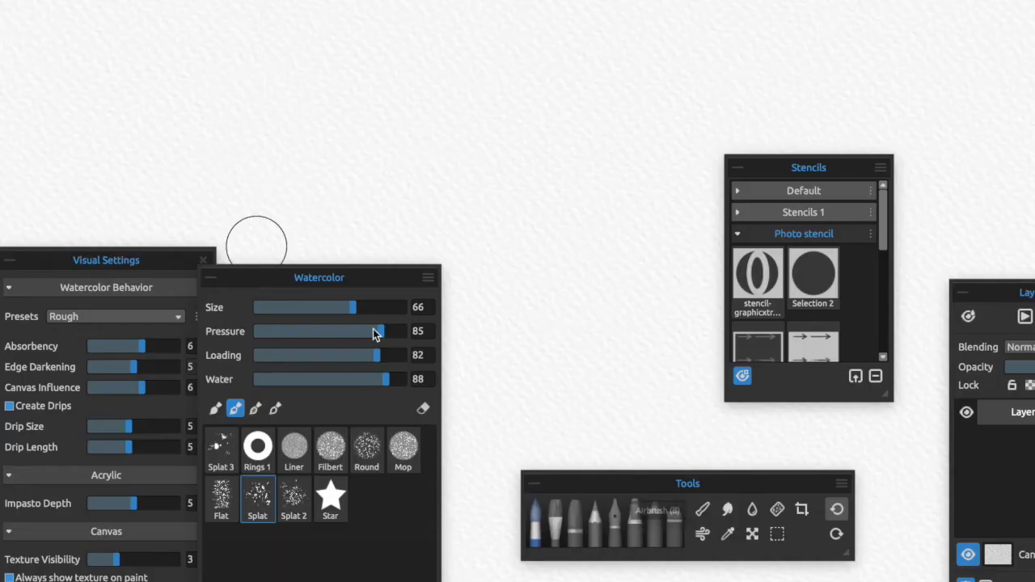
# Step: Move the Watercolor brush panel to the lower left, over the Visual Settings panel
pyautogui.moveTo(344, 284); pyautogui.dragTo(142, 296)
# Step: Move the Stencils panel up and right, then paint and undo a black test splat
pyautogui.moveTo(811, 167); pyautogui.dragTo(870, 123)
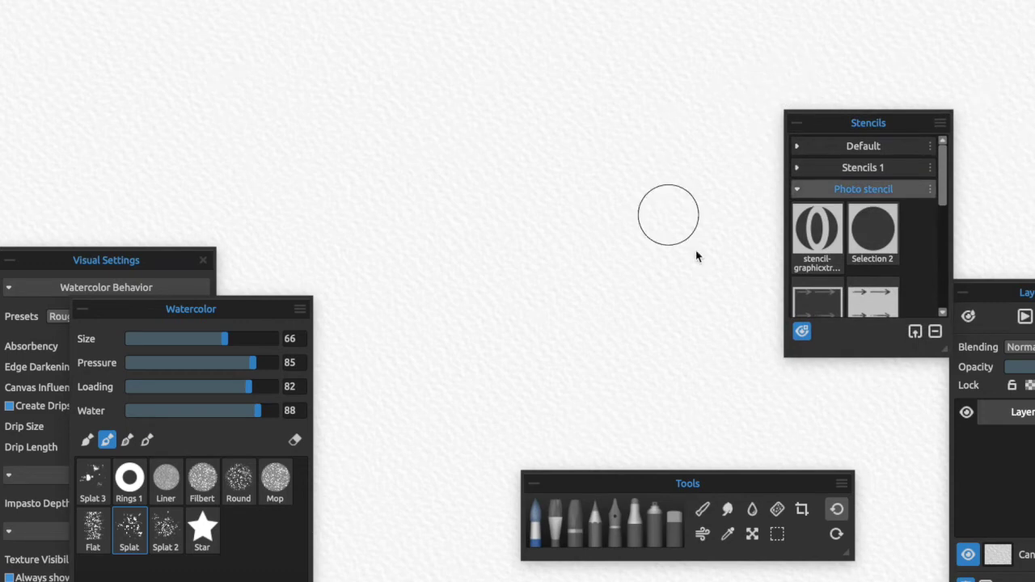
pyautogui.moveTo(570, 248)
pyautogui.mouseDown()
pyautogui.moveTo(629, 273)
pyautogui.moveTo(583, 226)
pyautogui.moveTo(438, 287)
pyautogui.moveTo(619, 219)
pyautogui.moveTo(404, 254)
pyautogui.moveTo(342, 288)
pyautogui.mouseUp()
pyautogui.hotkey('ctrl', 'z')
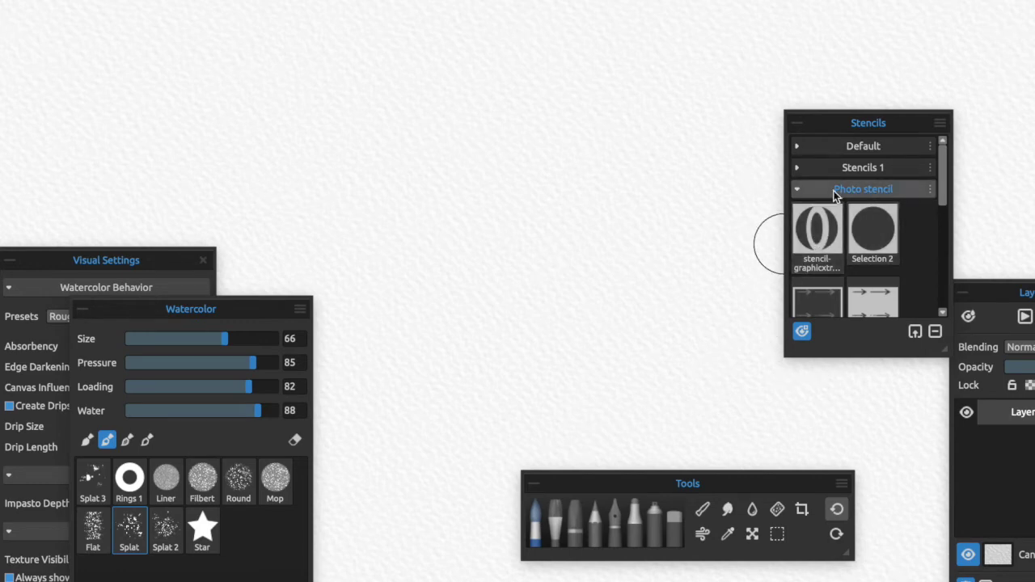
# Step: Browse the Default and Stencils 1 collections, ending with the Photo stencil collection open
pyautogui.click(849, 144)
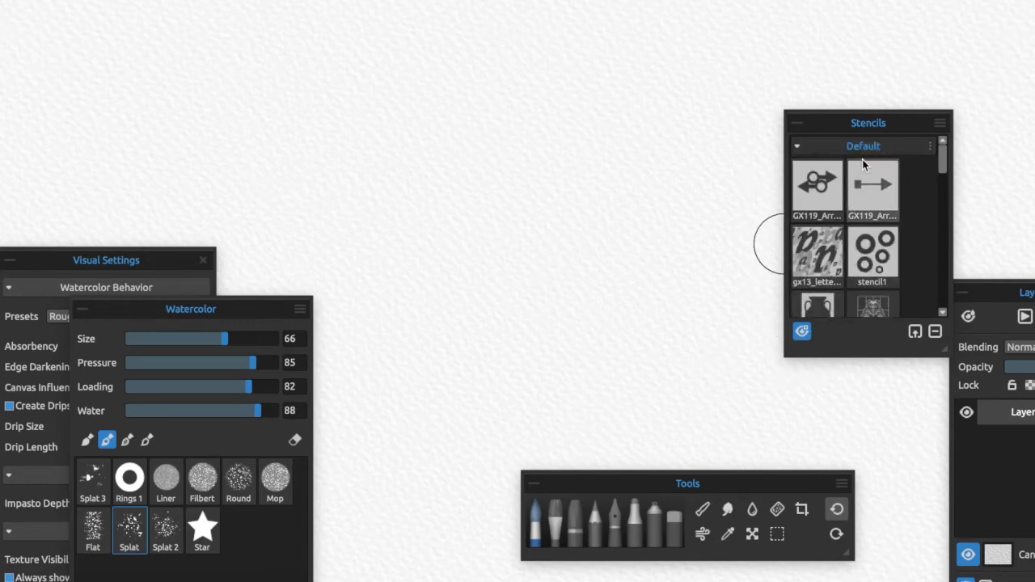
pyautogui.click(865, 147)
pyautogui.click(874, 163)
pyautogui.click(873, 164)
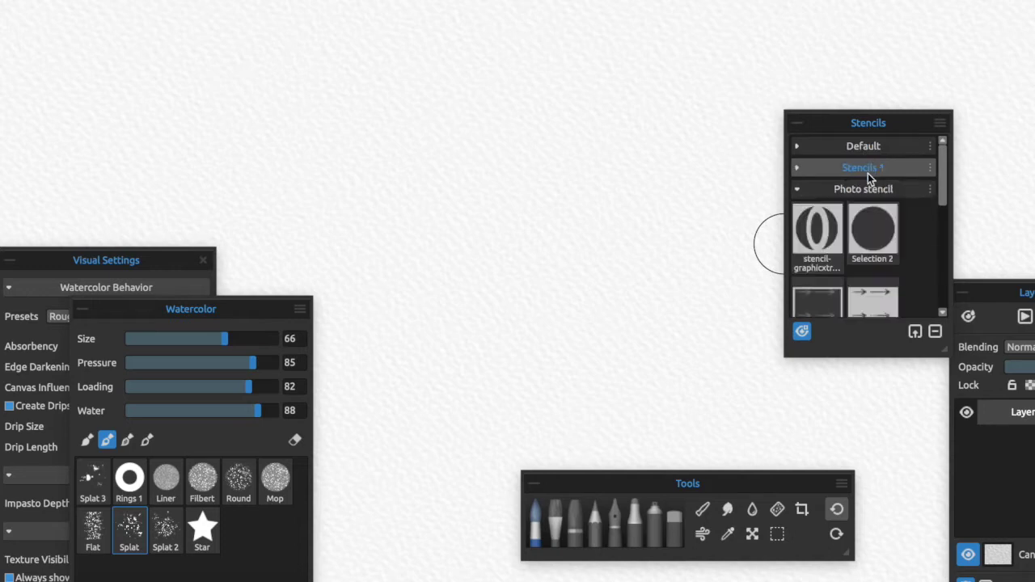
pyautogui.click(865, 185)
pyautogui.click(865, 185)
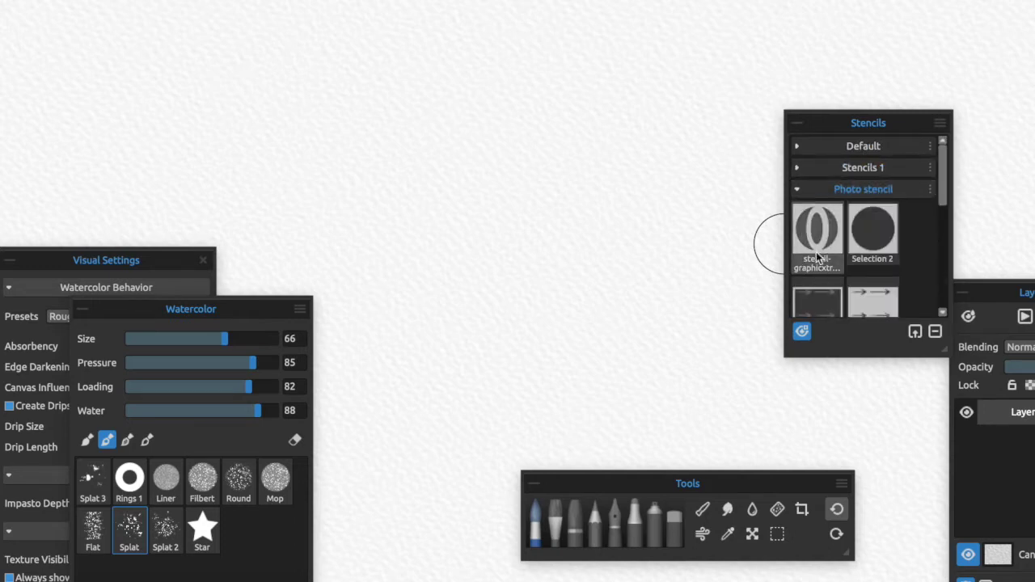
# Step: Place the O letter photo stencil on the canvas, enlarge it slightly and shift it down-right
pyautogui.moveTo(814, 242); pyautogui.dragTo(469, 248)
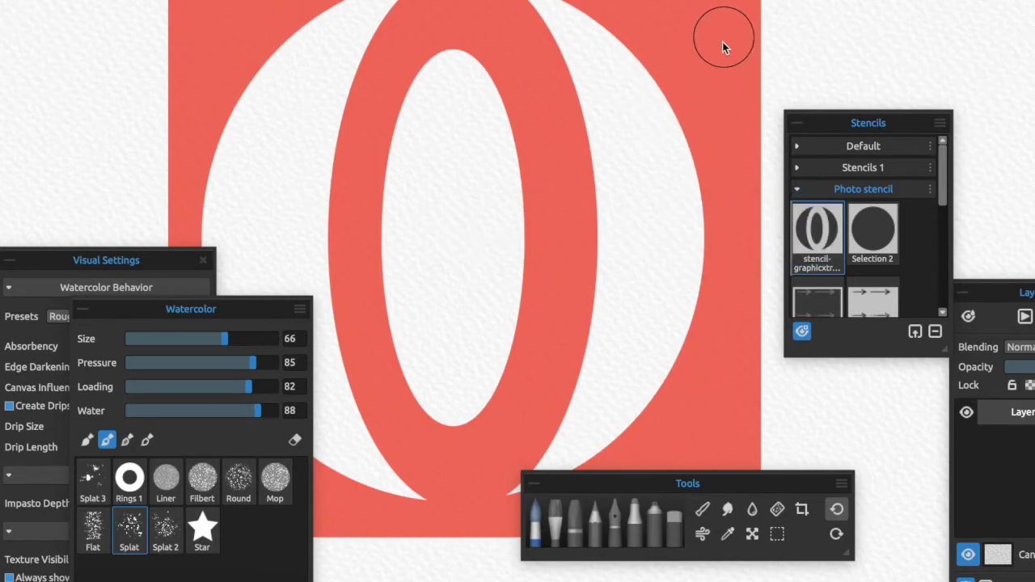
pyautogui.scroll(-2, 716, 106)
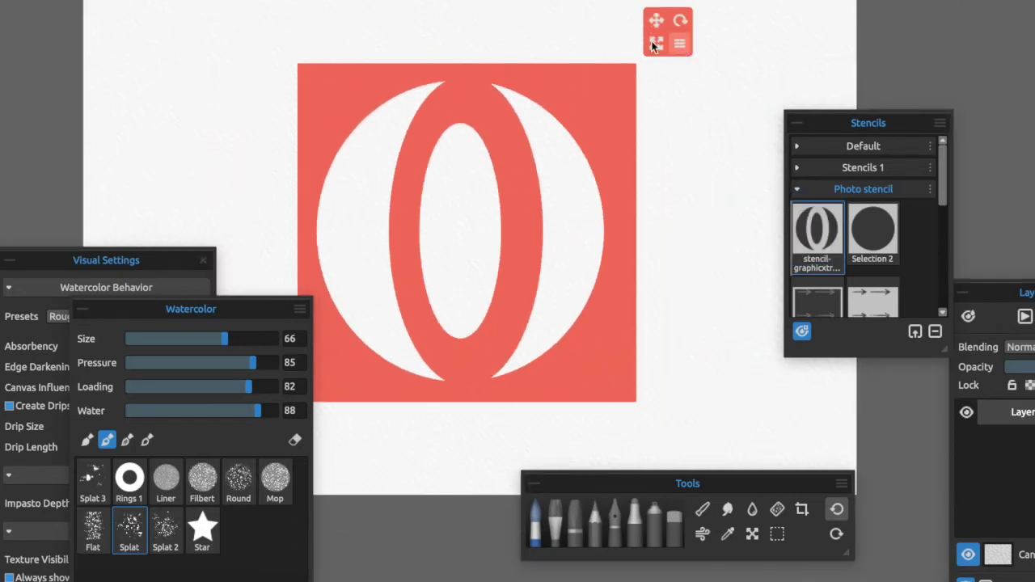
pyautogui.moveTo(658, 47); pyautogui.dragTo(691, 75)
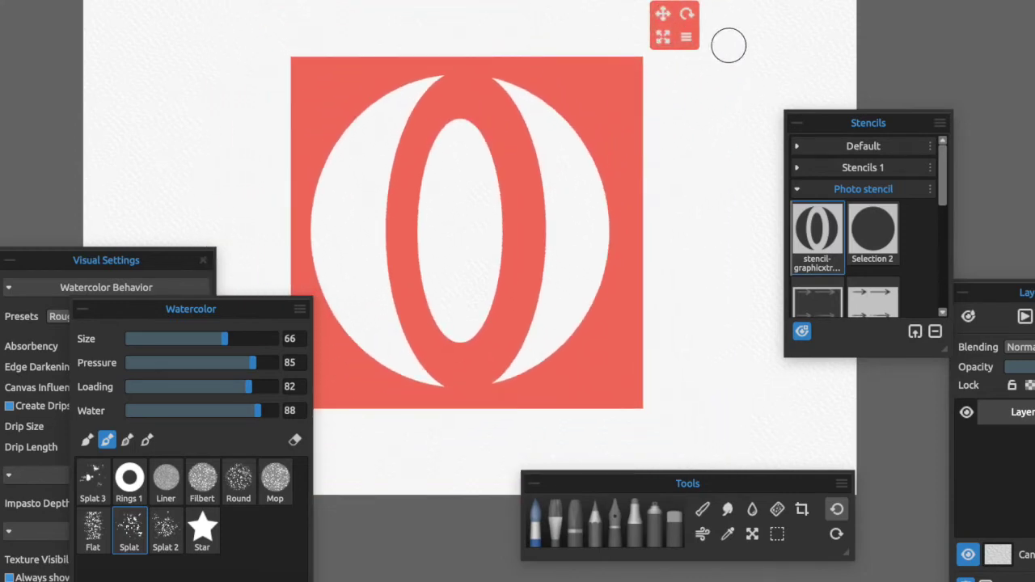
pyautogui.moveTo(662, 14); pyautogui.dragTo(713, 131)
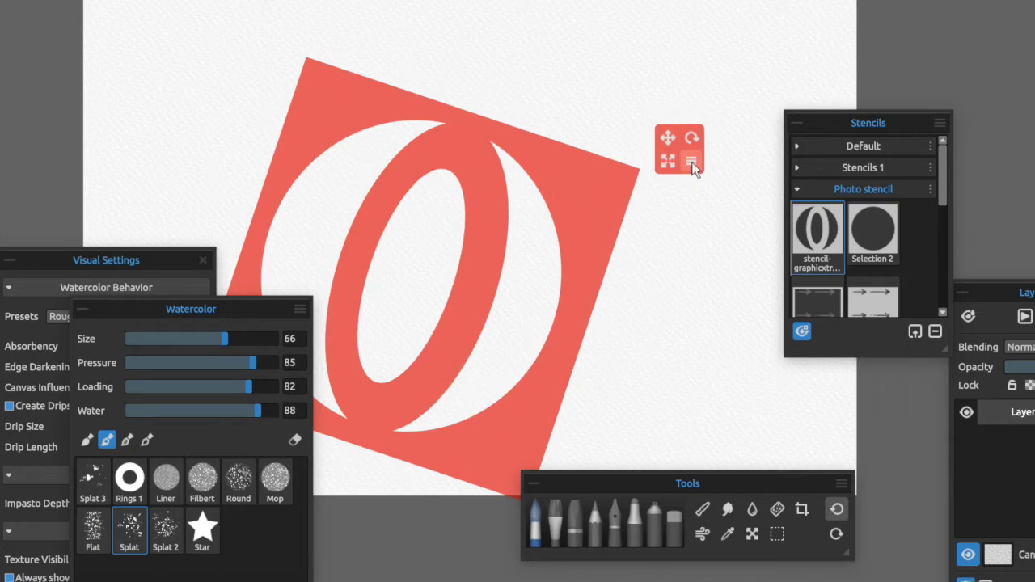
# Step: Try Invert and Flip Horizontally on the O stencil, toggling each back off
pyautogui.click(692, 162)
pyautogui.click(704, 185)
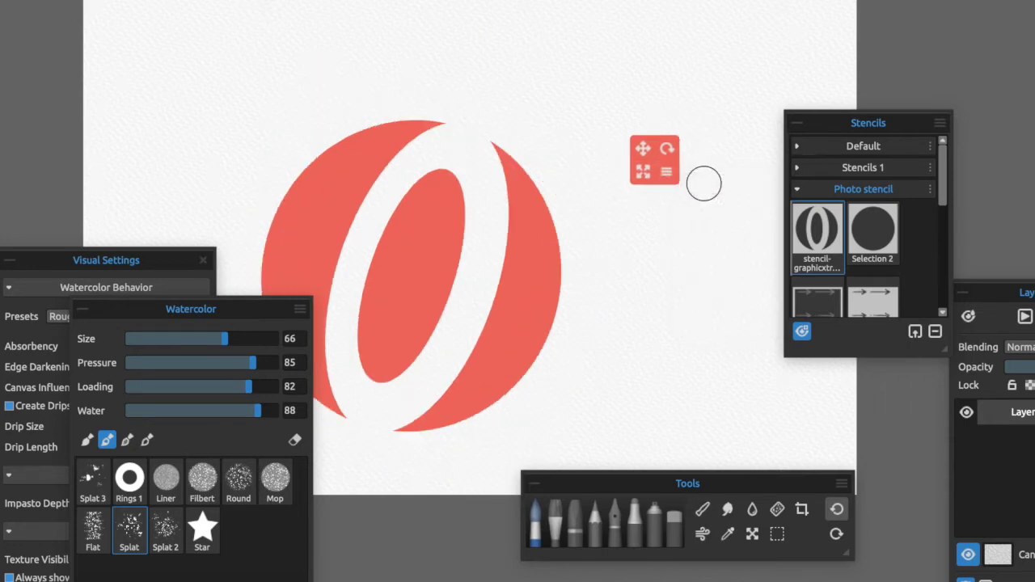
pyautogui.click(671, 177)
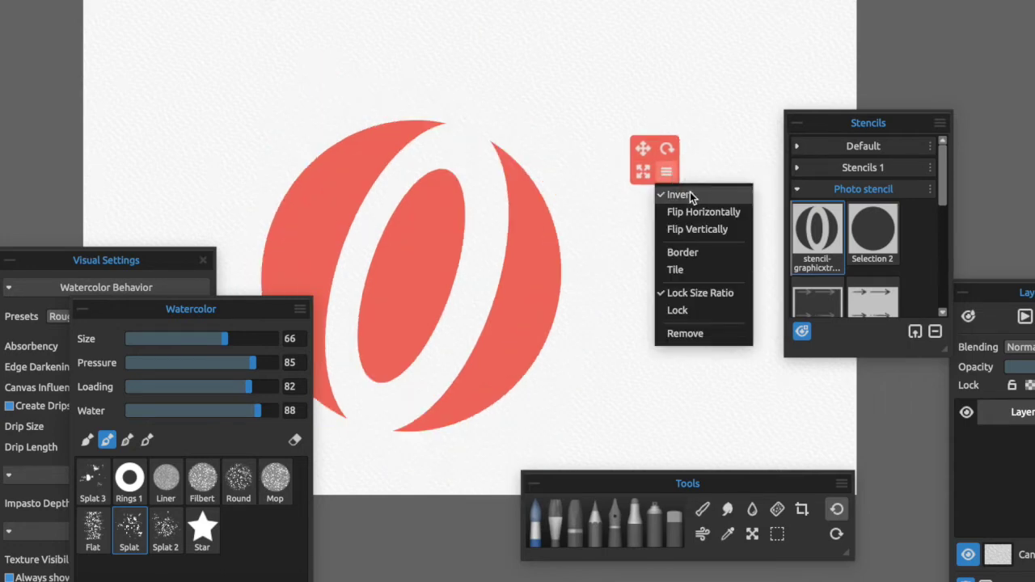
pyautogui.click(690, 192)
pyautogui.click(690, 161)
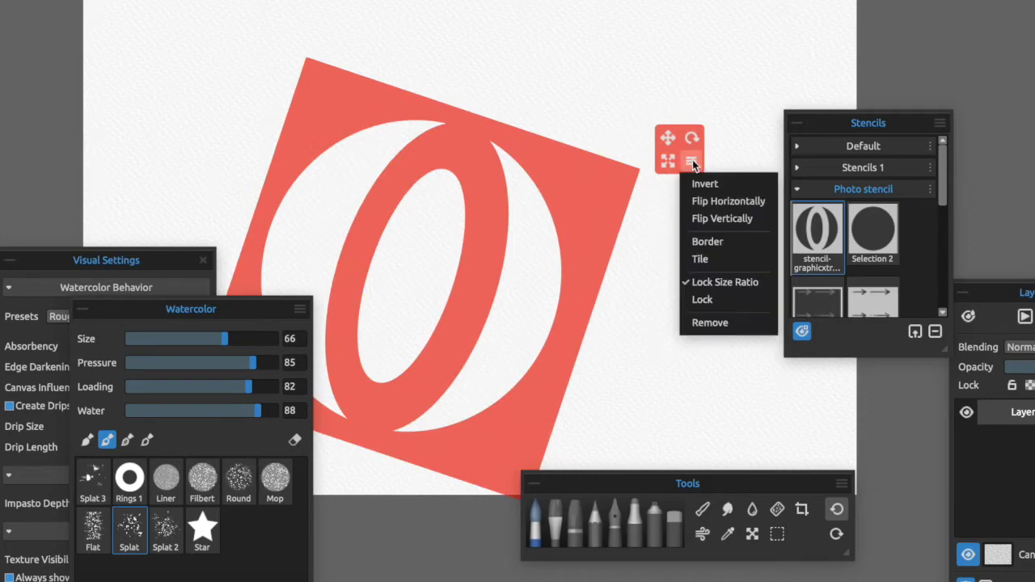
pyautogui.click(706, 202)
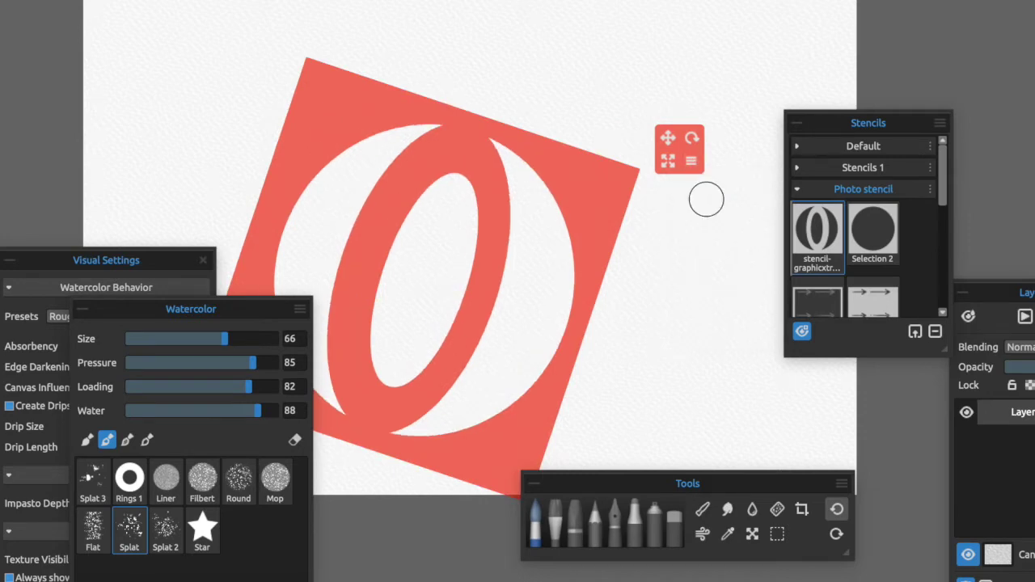
pyautogui.click(688, 162)
pyautogui.click(706, 199)
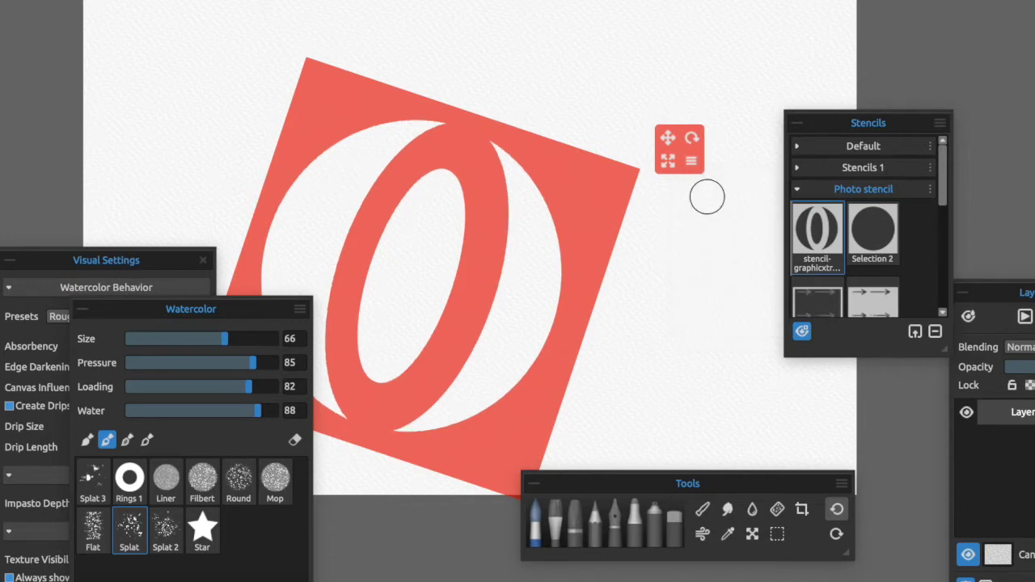
# Step: Enable the O stencil's Border and invert it to a white square with a red O
pyautogui.click(688, 160)
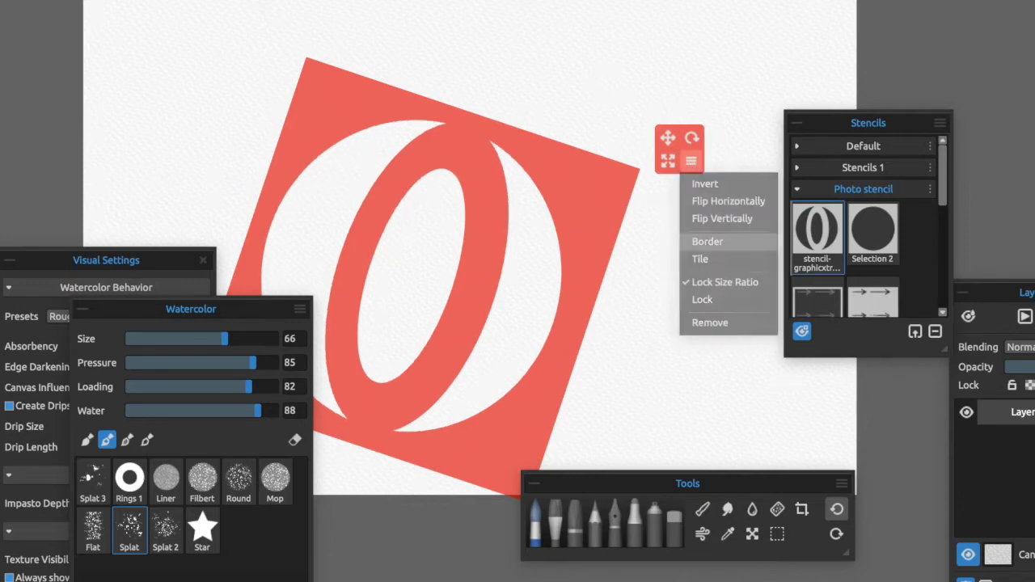
pyautogui.click(711, 238)
pyautogui.click(691, 161)
pyautogui.click(717, 184)
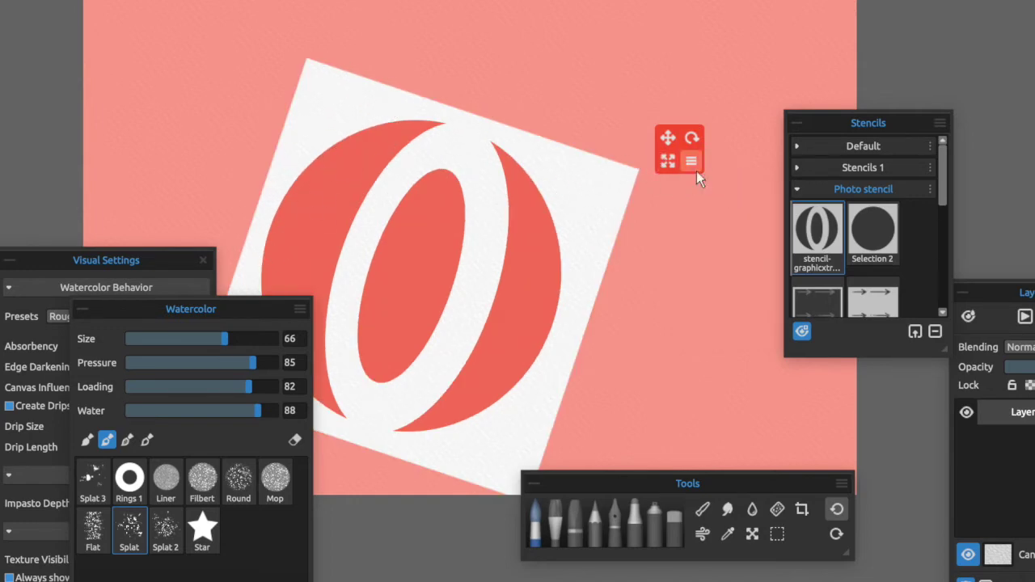
# Step: Turn off the O stencil's Border, test-splattering black paint before and after and undoing both
pyautogui.moveTo(614, 190)
pyautogui.mouseDown()
pyautogui.moveTo(537, 129)
pyautogui.moveTo(529, 166)
pyautogui.moveTo(575, 235)
pyautogui.moveTo(522, 398)
pyautogui.moveTo(545, 434)
pyautogui.moveTo(477, 441)
pyautogui.moveTo(516, 376)
pyautogui.mouseUp()
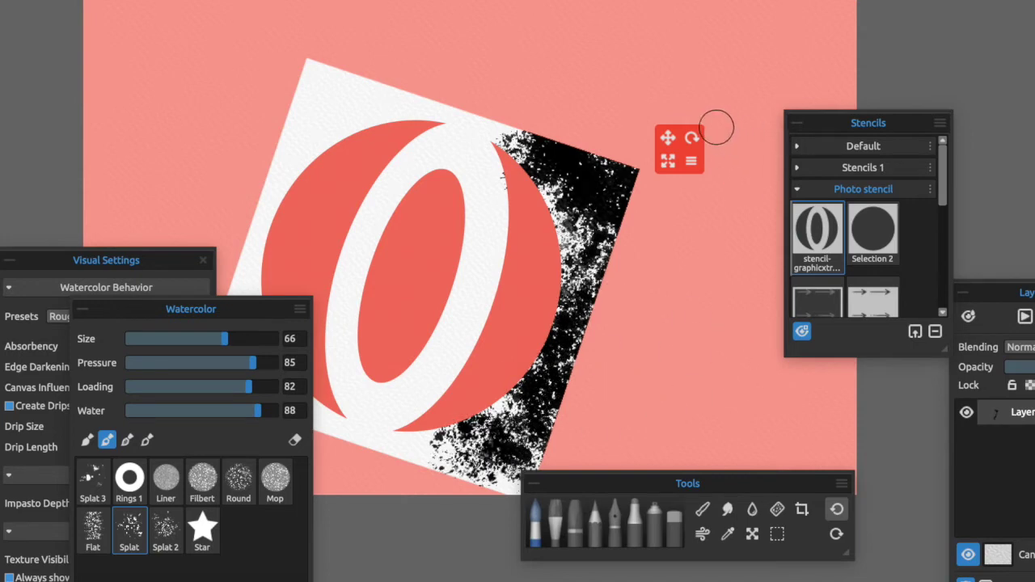
pyautogui.hotkey('ctrl', 'z')
pyautogui.hotkey('ctrl', 'z')
pyautogui.hotkey('ctrl', 'z')
pyautogui.hotkey('ctrl', 'z')
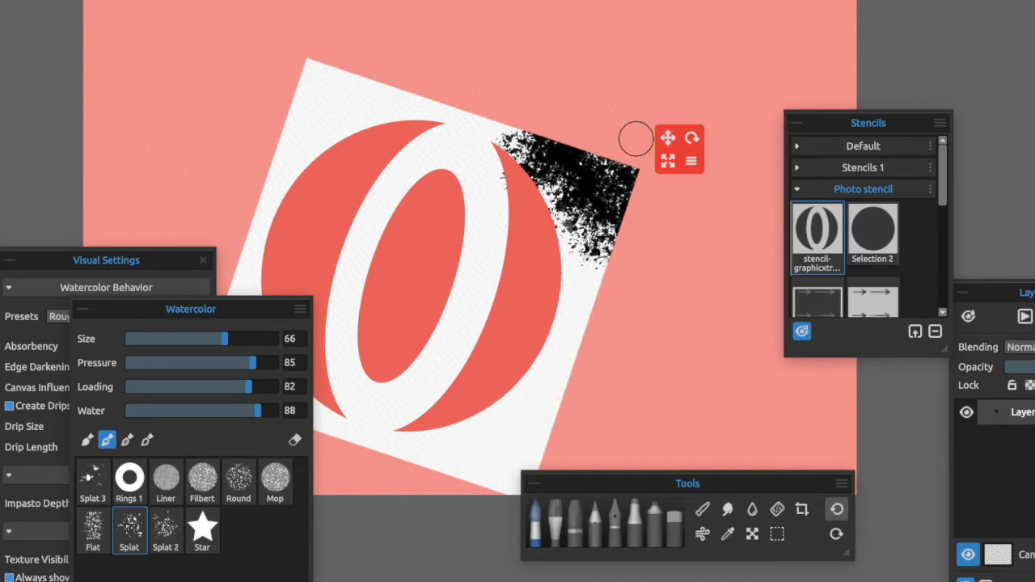
pyautogui.click(692, 162)
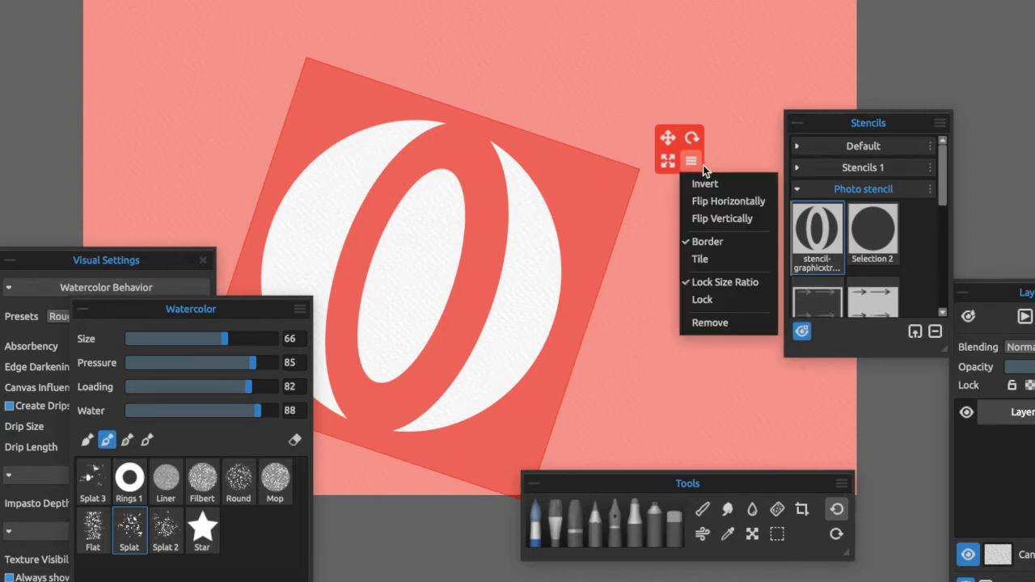
pyautogui.click(717, 241)
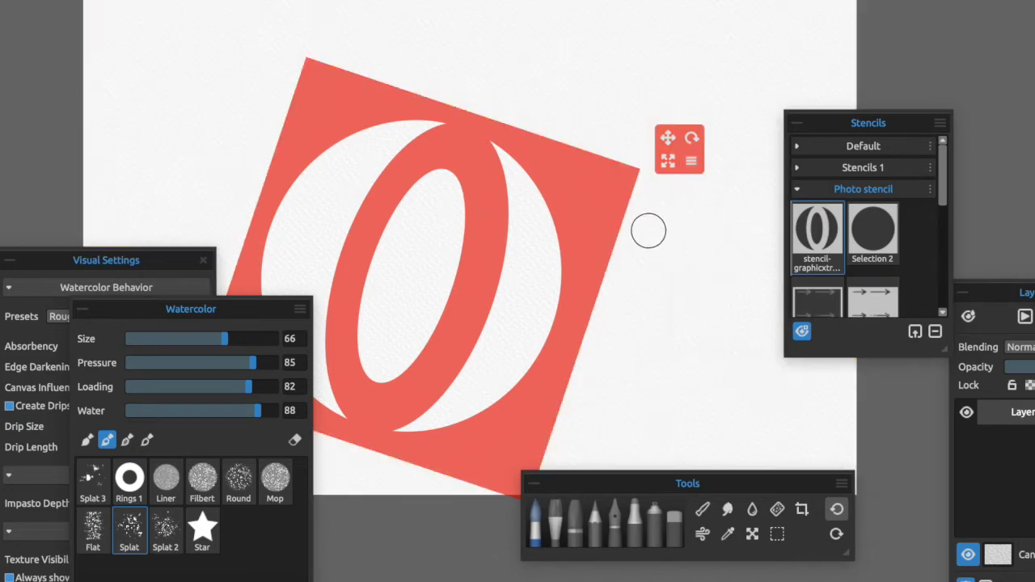
pyautogui.moveTo(555, 257)
pyautogui.mouseDown()
pyautogui.moveTo(601, 286)
pyautogui.moveTo(561, 337)
pyautogui.moveTo(595, 316)
pyautogui.moveTo(559, 324)
pyautogui.moveTo(514, 366)
pyautogui.moveTo(520, 323)
pyautogui.mouseUp()
pyautogui.hotkey('ctrl', 'z')
# Step: Re-enable Border, turn on Tile, shrink the O stencil, and splatter black through several tiles
pyautogui.click(691, 161)
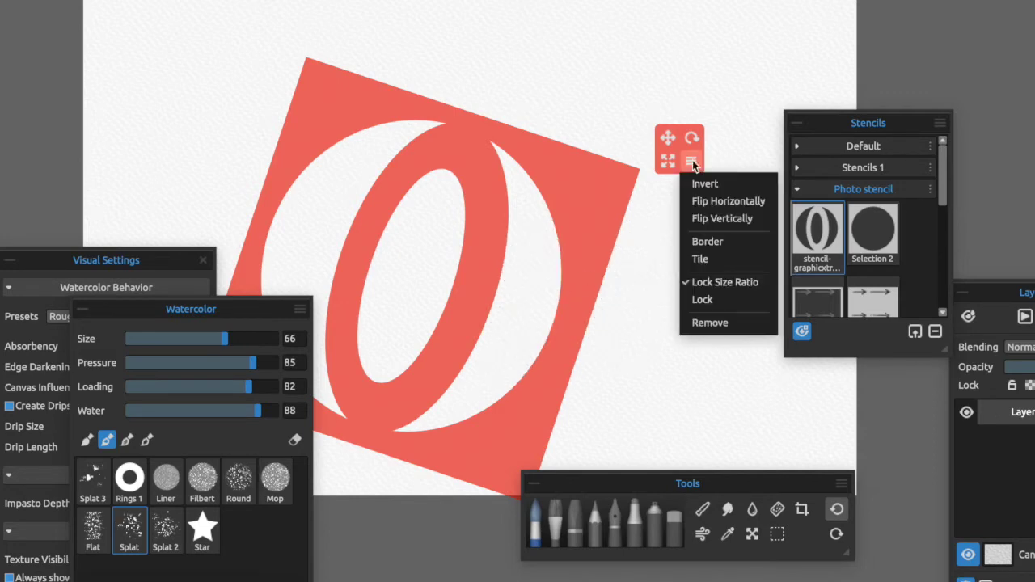
pyautogui.click(709, 242)
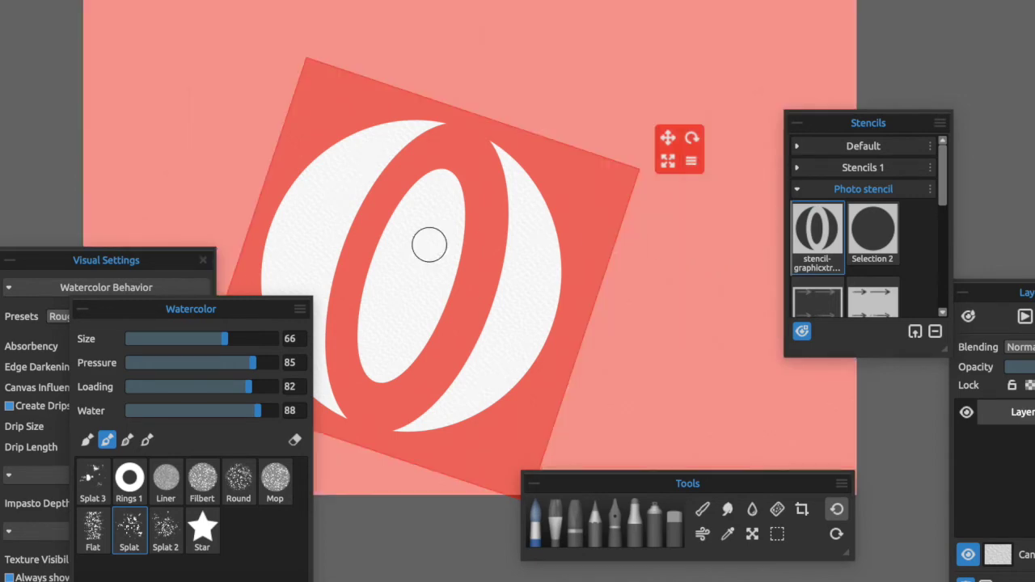
pyautogui.click(692, 161)
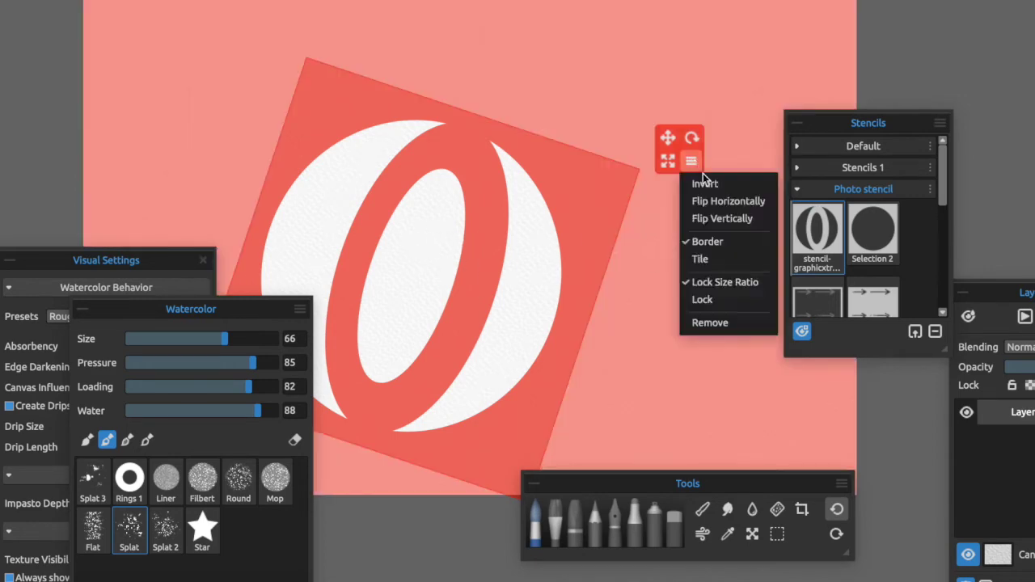
pyautogui.click(702, 259)
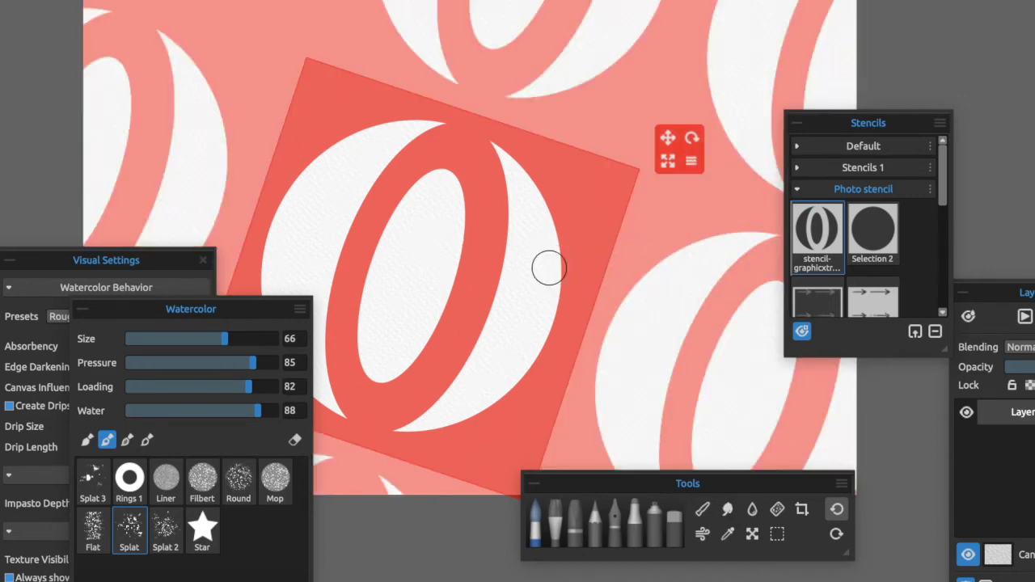
pyautogui.moveTo(668, 161)
pyautogui.mouseDown()
pyautogui.moveTo(555, 159)
pyautogui.moveTo(369, 185)
pyautogui.moveTo(411, 193)
pyautogui.mouseUp()
pyautogui.moveTo(641, 224)
pyautogui.mouseDown()
pyautogui.moveTo(647, 186)
pyautogui.moveTo(486, 128)
pyautogui.moveTo(428, 122)
pyautogui.moveTo(647, 50)
pyautogui.moveTo(732, 226)
pyautogui.moveTo(703, 275)
pyautogui.moveTo(775, 201)
pyautogui.moveTo(485, 324)
pyautogui.mouseUp()
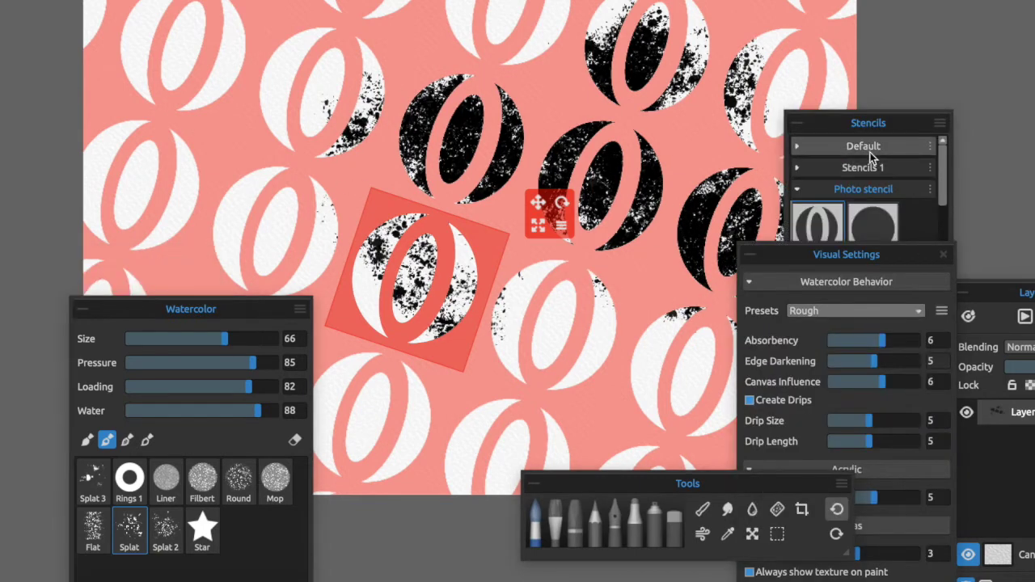
# Step: Bring the Stencils panel forward, check the paint with the stencil hidden, and turn off tiling
pyautogui.click(865, 124)
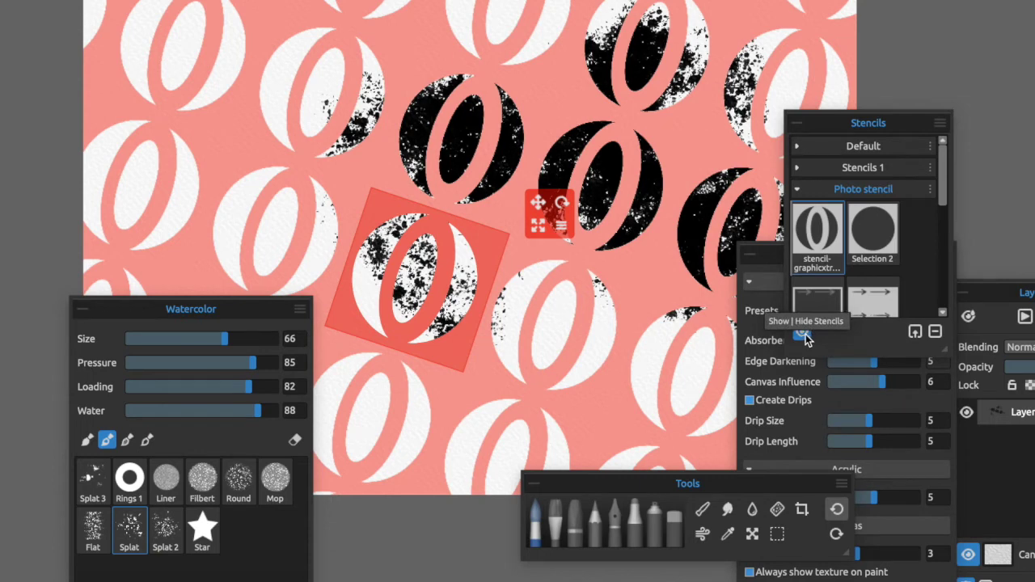
pyautogui.click(802, 333)
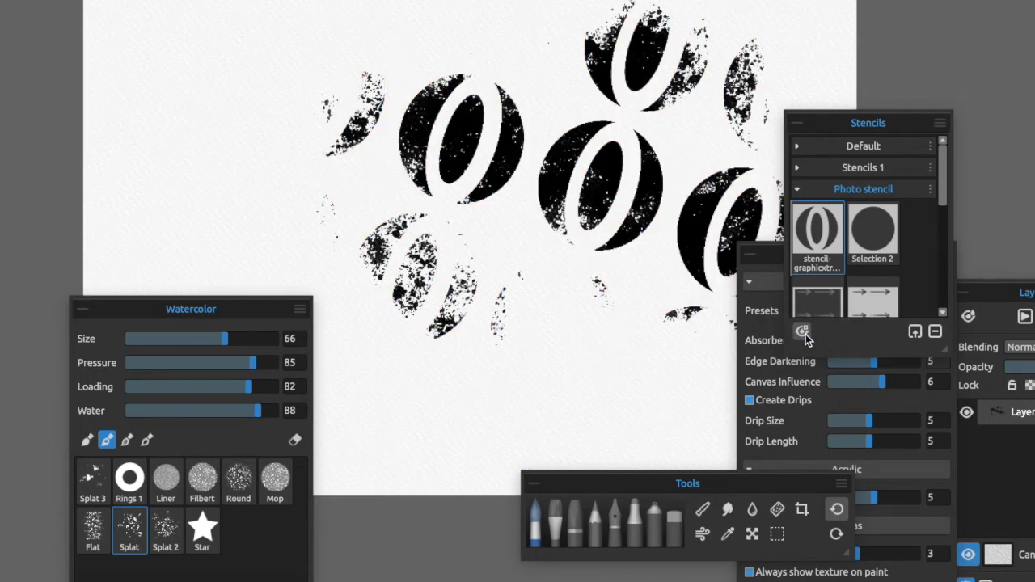
pyautogui.click(802, 333)
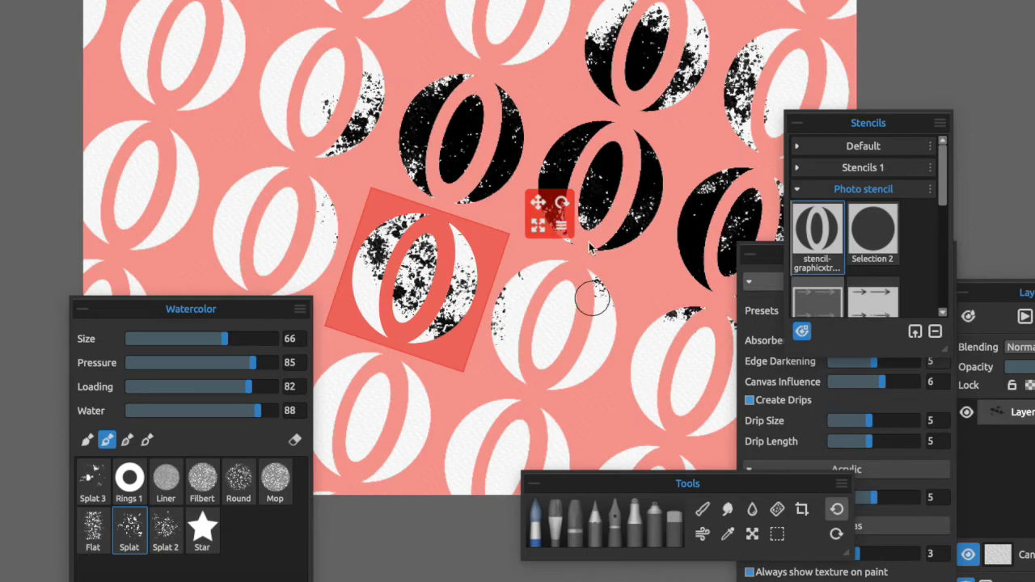
pyautogui.click(560, 225)
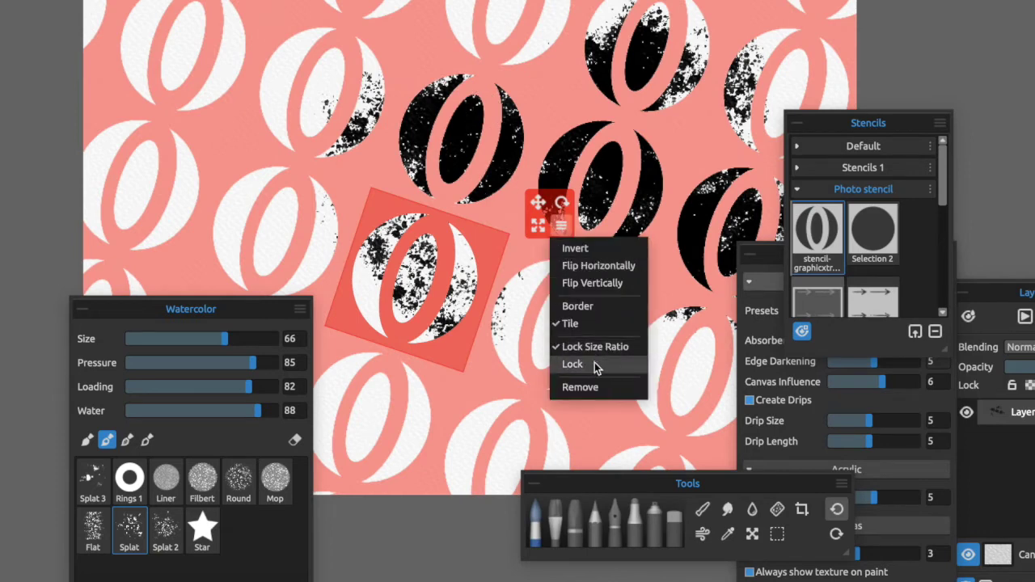
pyautogui.click(586, 325)
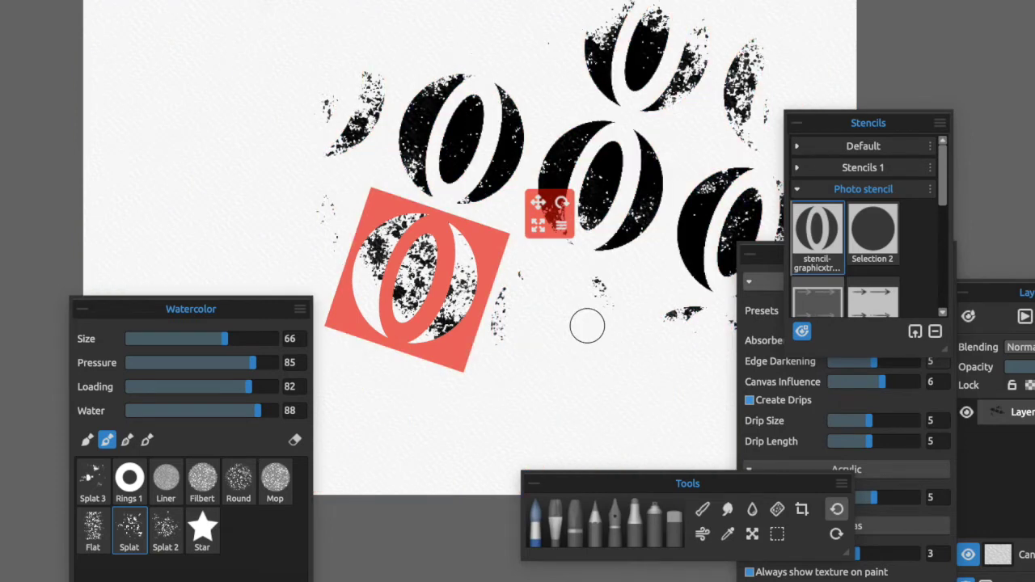
# Step: Enable Border and Lock, splatter a solid black O through the stencil, then remove it
pyautogui.click(555, 224)
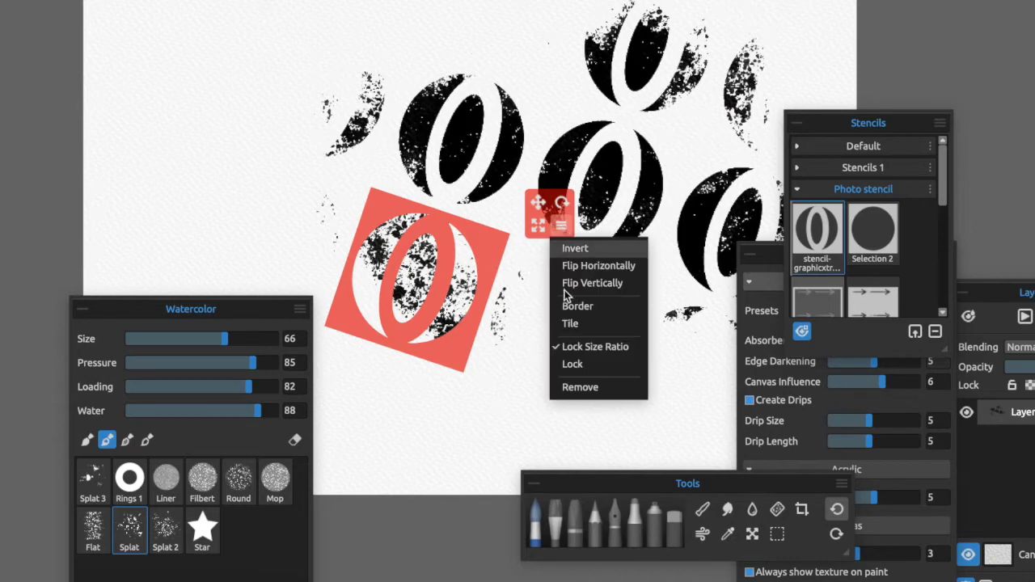
pyautogui.click(580, 306)
pyautogui.click(564, 223)
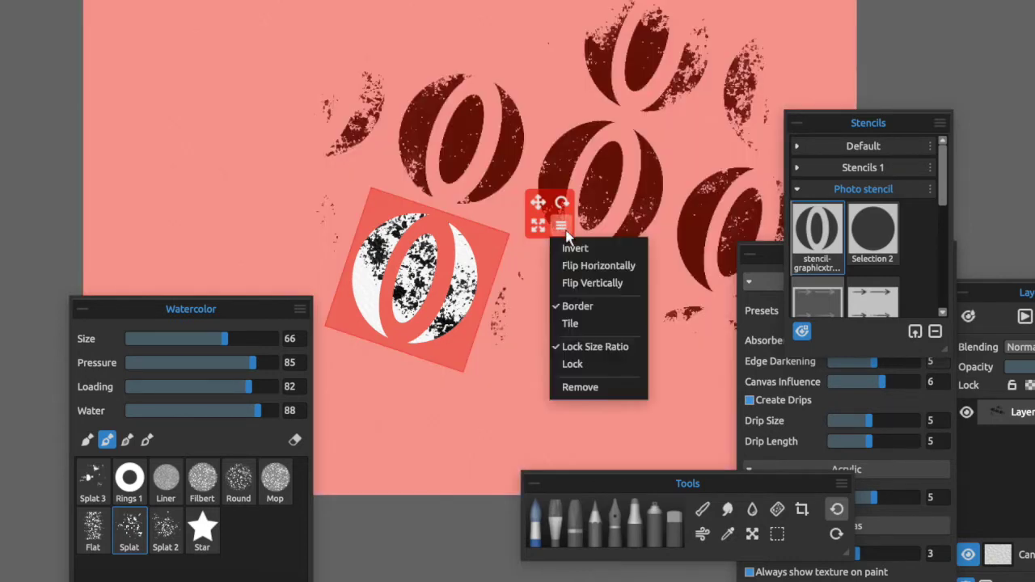
pyautogui.click(586, 365)
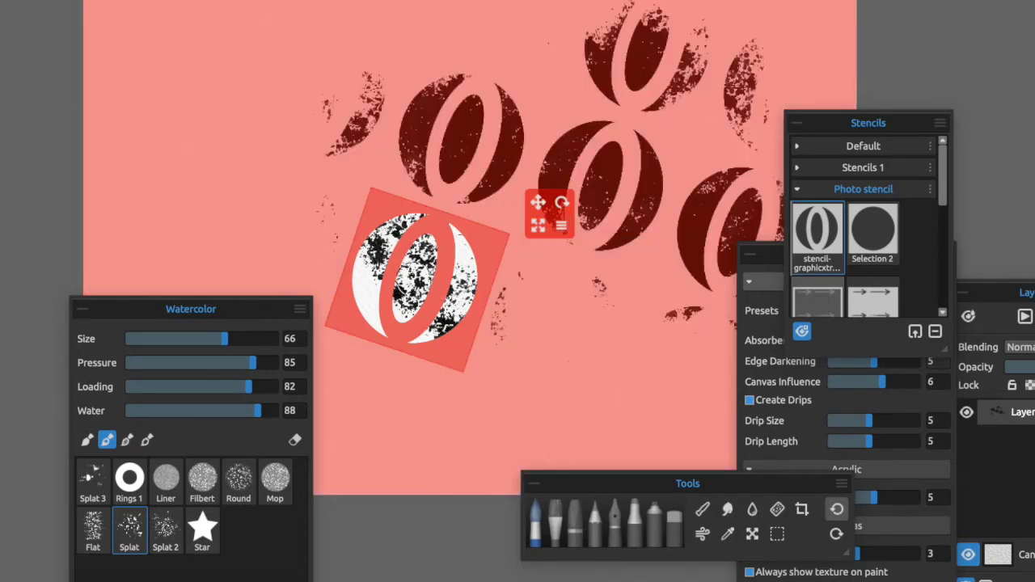
pyautogui.moveTo(499, 296)
pyautogui.mouseDown()
pyautogui.moveTo(472, 265)
pyautogui.moveTo(461, 292)
pyautogui.moveTo(421, 304)
pyautogui.moveTo(377, 228)
pyautogui.moveTo(424, 234)
pyautogui.moveTo(425, 254)
pyautogui.moveTo(481, 291)
pyautogui.moveTo(353, 296)
pyautogui.moveTo(352, 307)
pyautogui.moveTo(398, 252)
pyautogui.moveTo(445, 336)
pyautogui.mouseUp()
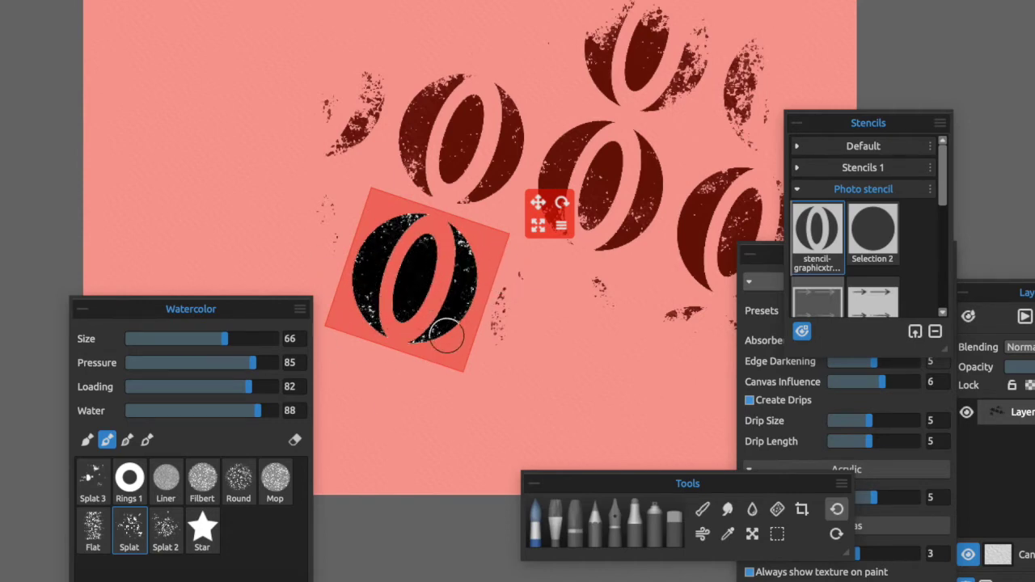
pyautogui.click(561, 225)
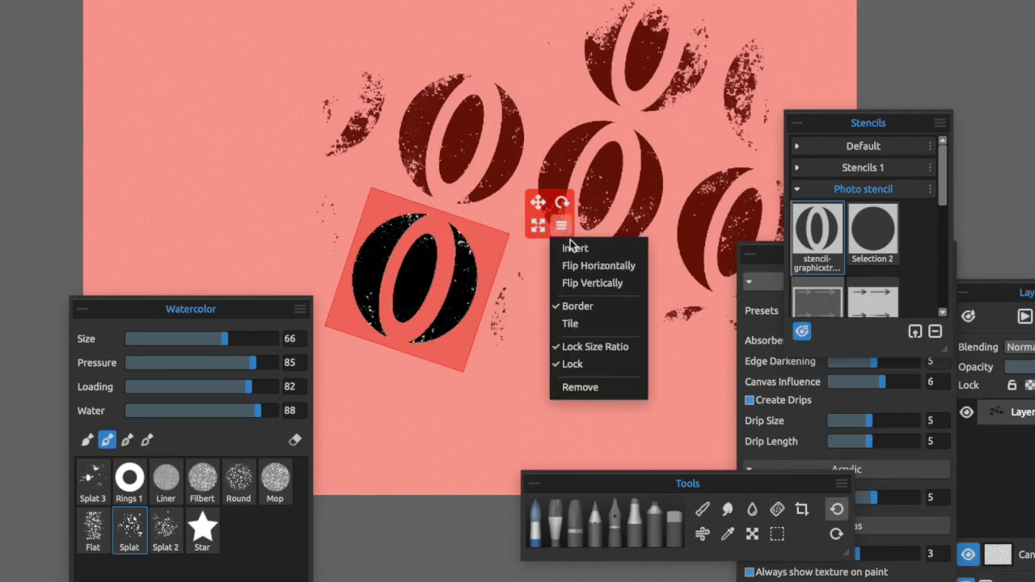
pyautogui.click(591, 390)
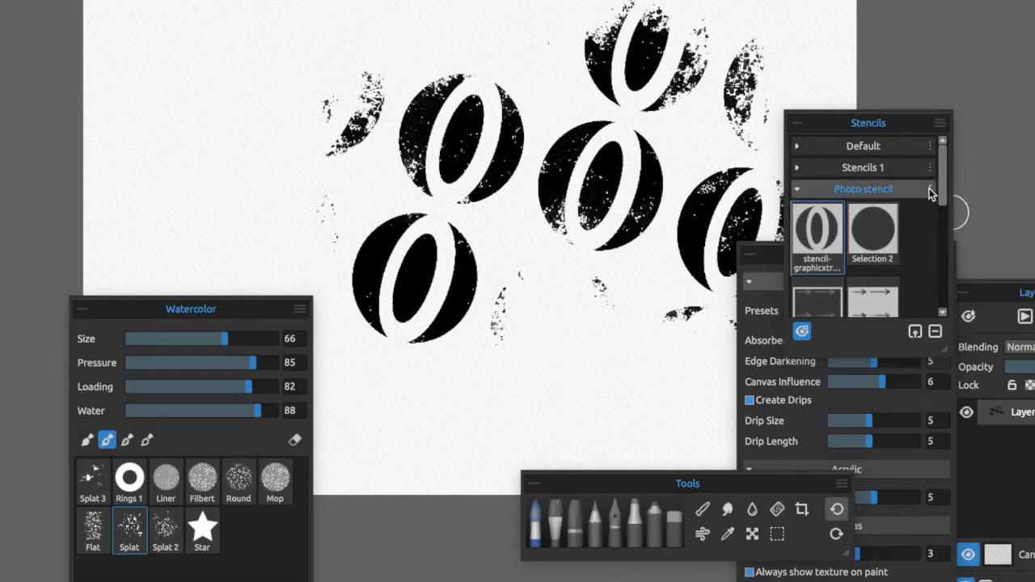
# Step: Place and enlarge the test1 arrow stencil, paint a black arrow through it, then remove it
pyautogui.moveTo(944, 192); pyautogui.dragTo(945, 208)
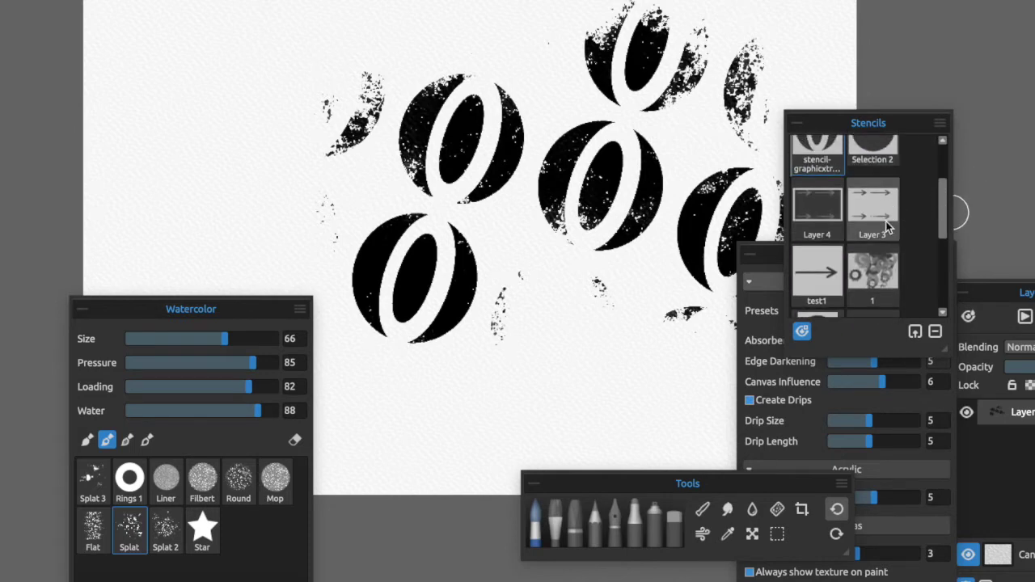
pyautogui.moveTo(835, 262); pyautogui.dragTo(534, 317)
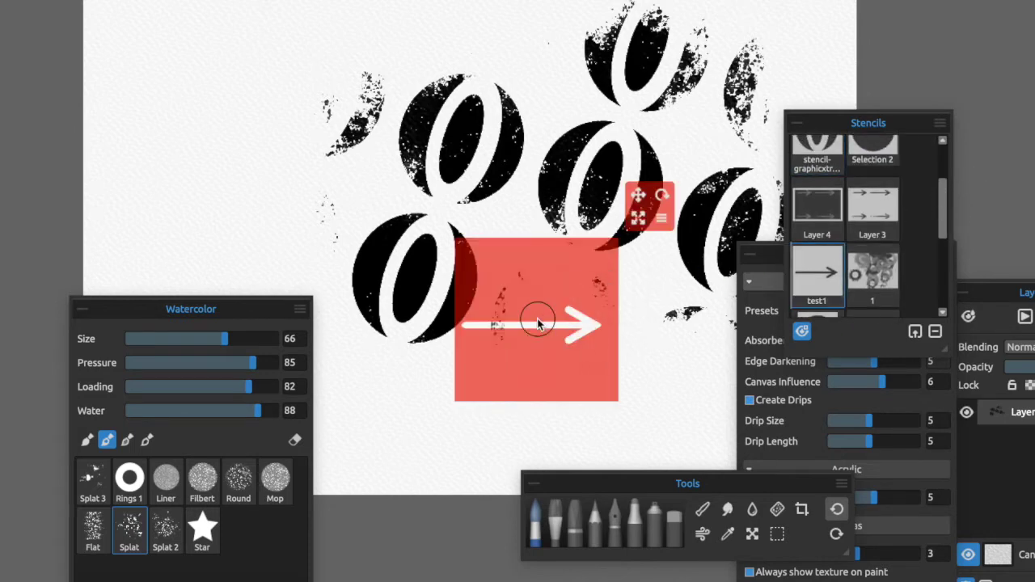
pyautogui.moveTo(730, 201); pyautogui.dragTo(783, 73)
pyautogui.moveTo(667, 285)
pyautogui.mouseDown()
pyautogui.moveTo(619, 304)
pyautogui.moveTo(615, 317)
pyautogui.moveTo(636, 324)
pyautogui.moveTo(555, 321)
pyautogui.moveTo(668, 354)
pyautogui.moveTo(630, 338)
pyautogui.moveTo(531, 343)
pyautogui.moveTo(363, 324)
pyautogui.moveTo(645, 350)
pyautogui.moveTo(607, 362)
pyautogui.moveTo(657, 299)
pyautogui.mouseUp()
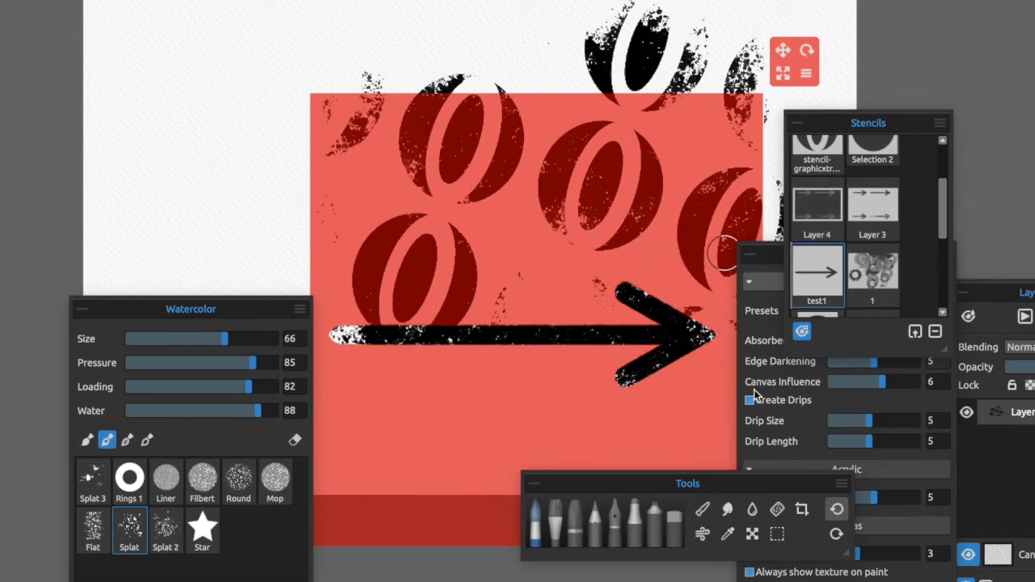
pyautogui.click(809, 73)
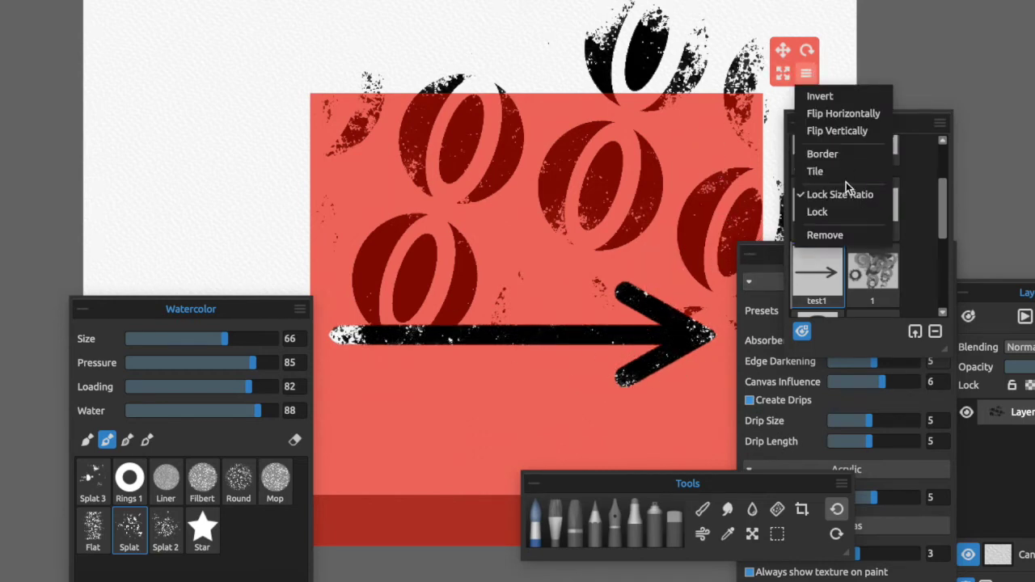
pyautogui.click(837, 235)
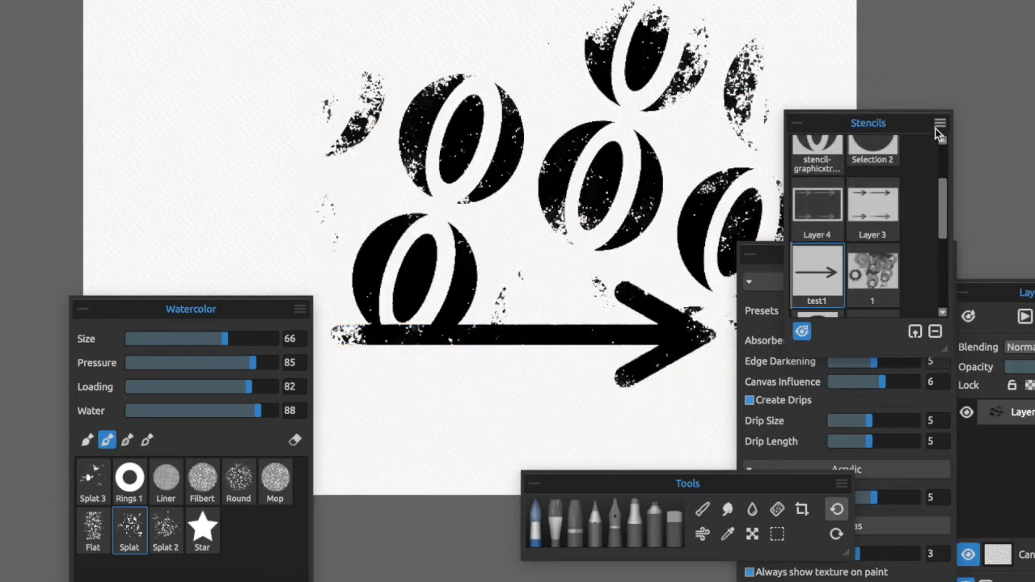
# Step: Move the Stencils panel and create a stencil from stencil-graphicxtras-free-06.png
pyautogui.moveTo(867, 123); pyautogui.dragTo(823, 76)
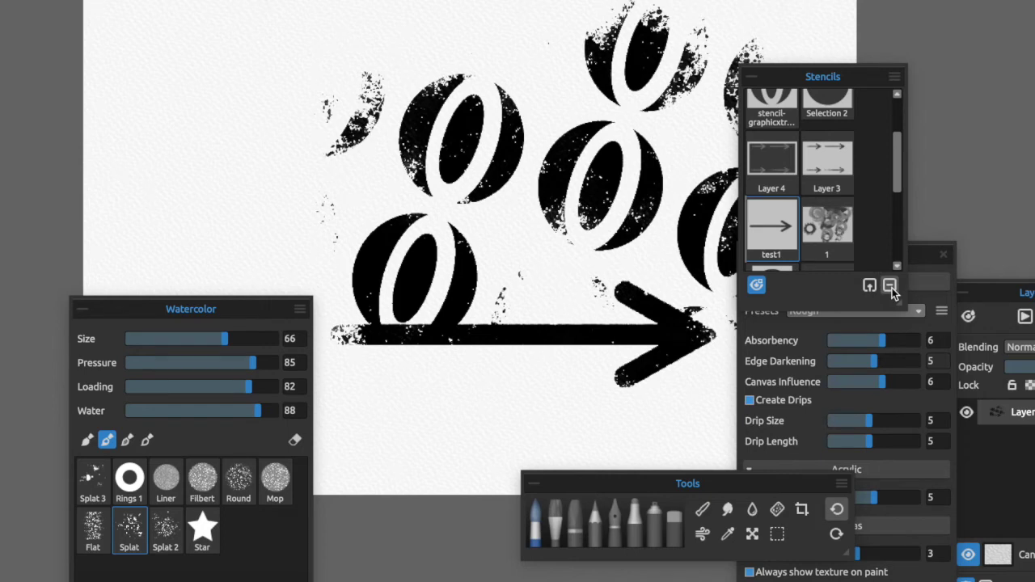
pyautogui.click(894, 78)
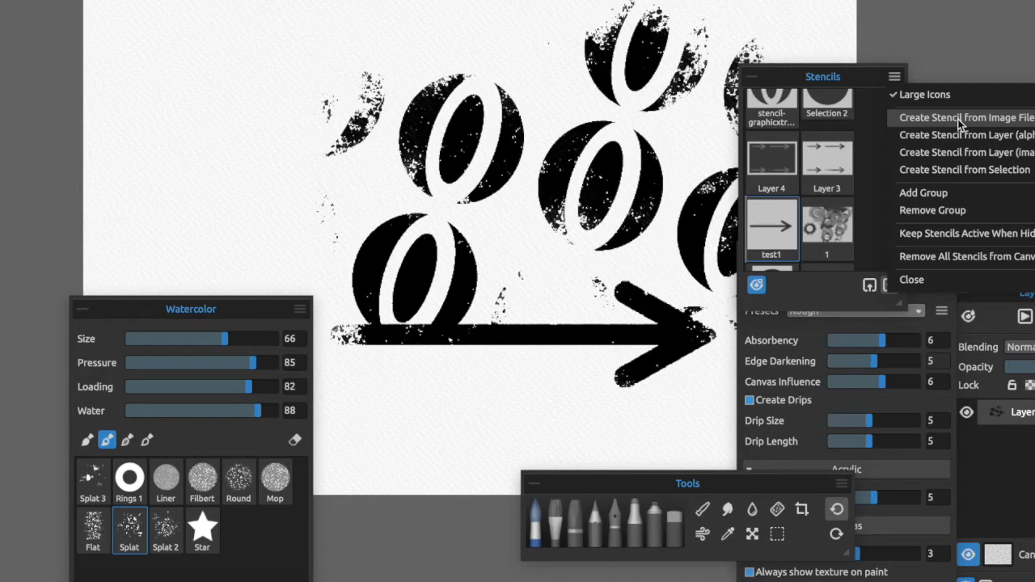
pyautogui.click(734, 143)
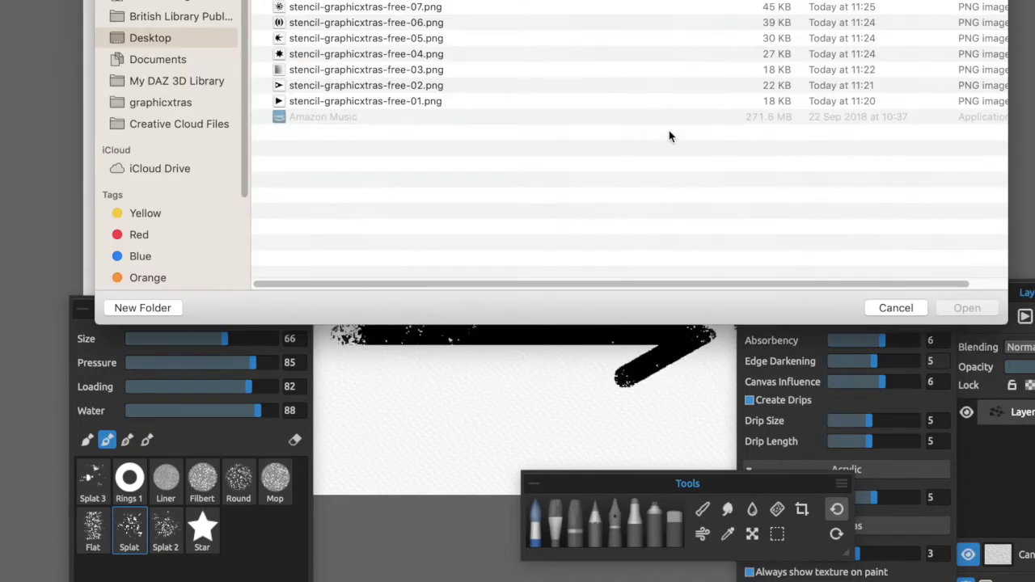
pyautogui.click(367, 24)
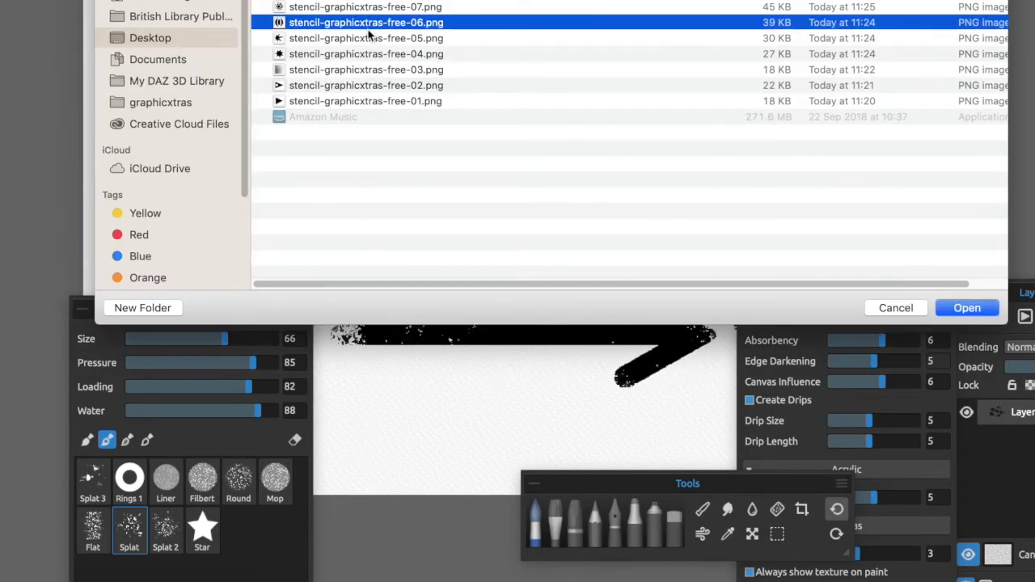
pyautogui.click(980, 310)
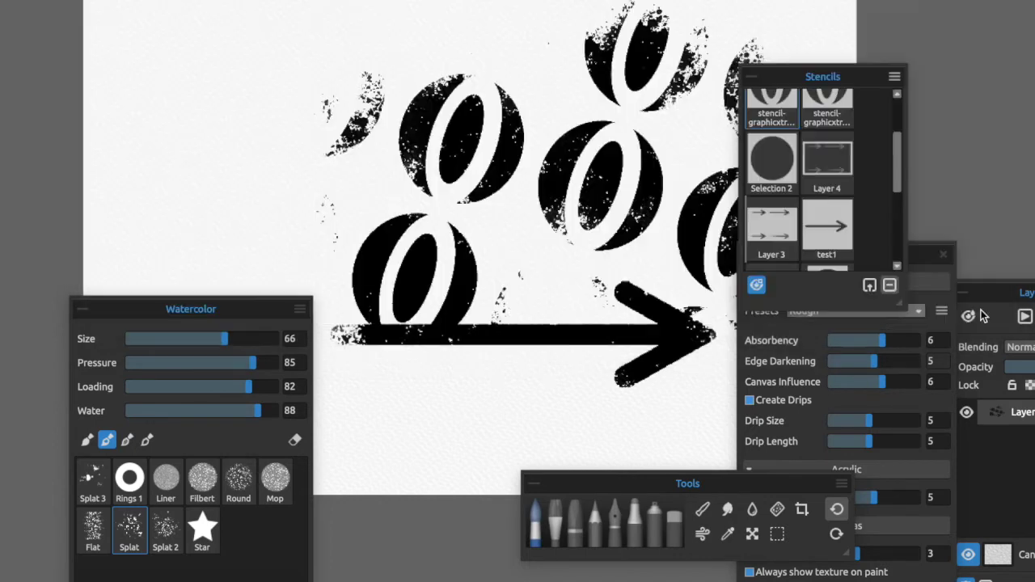
pyautogui.click(833, 146)
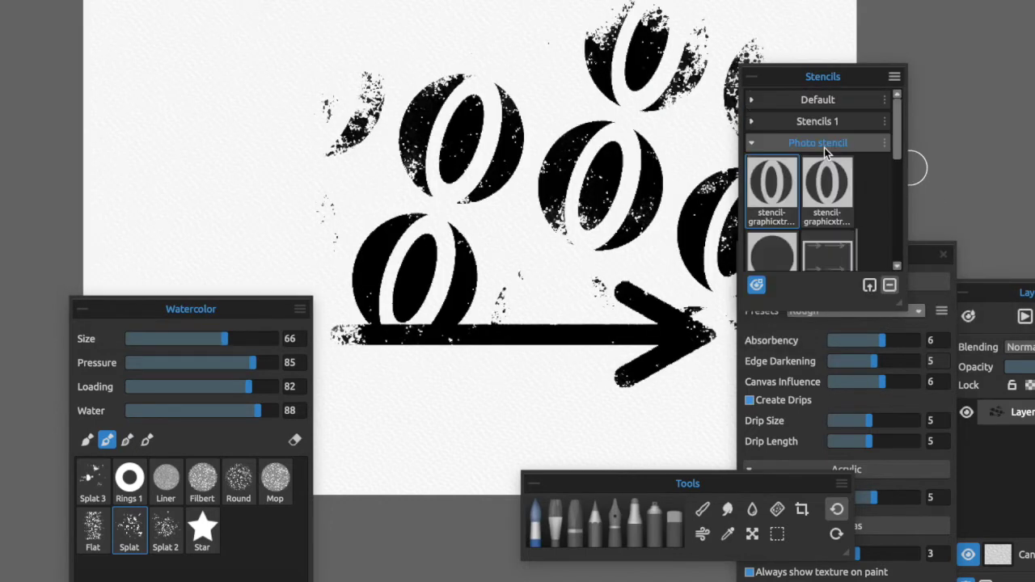
# Step: Create two more stencils from image files, the last being stencil-graphicxtras-free-03.png
pyautogui.click(894, 76)
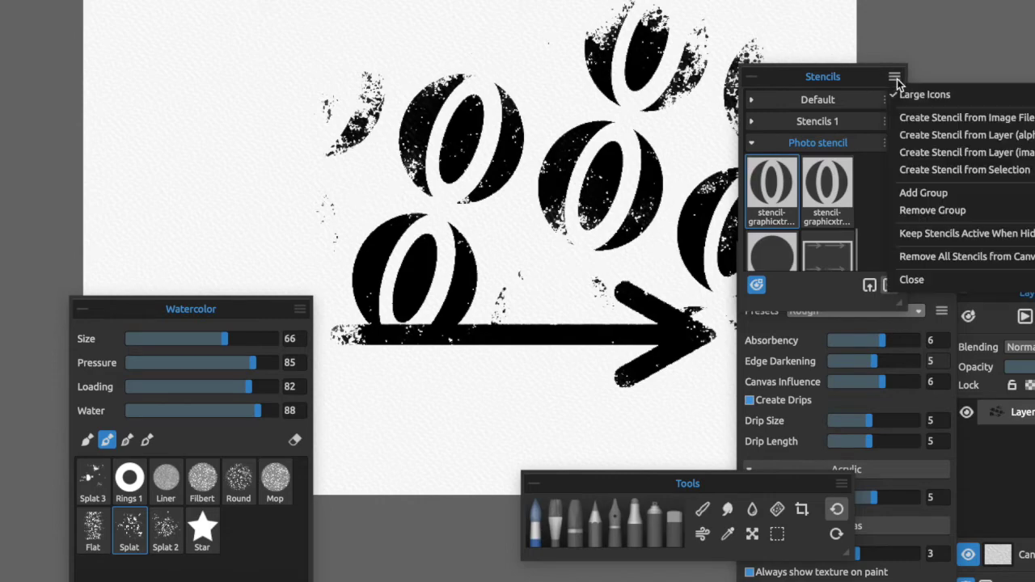
pyautogui.click(930, 121)
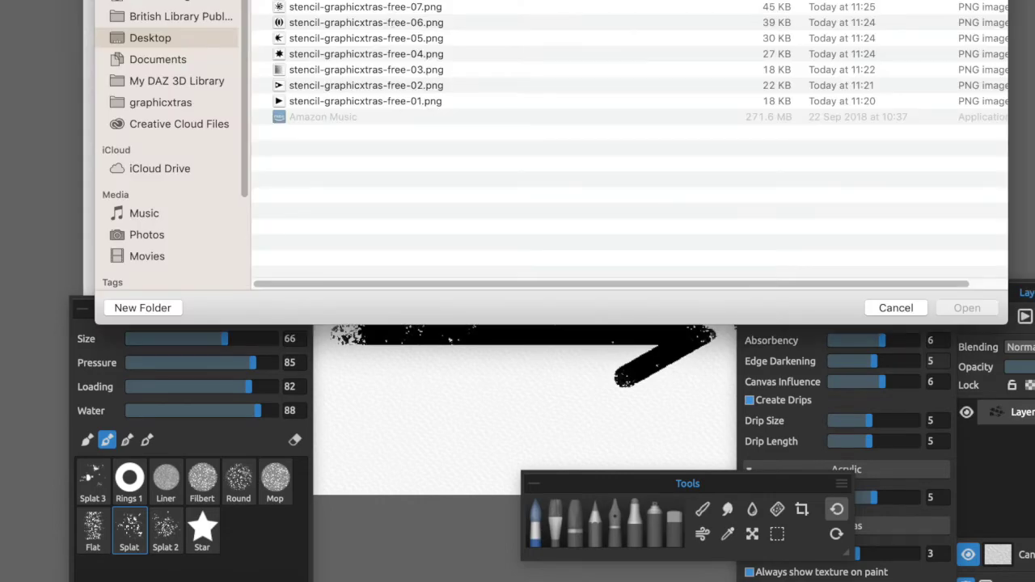
pyautogui.click(975, 313)
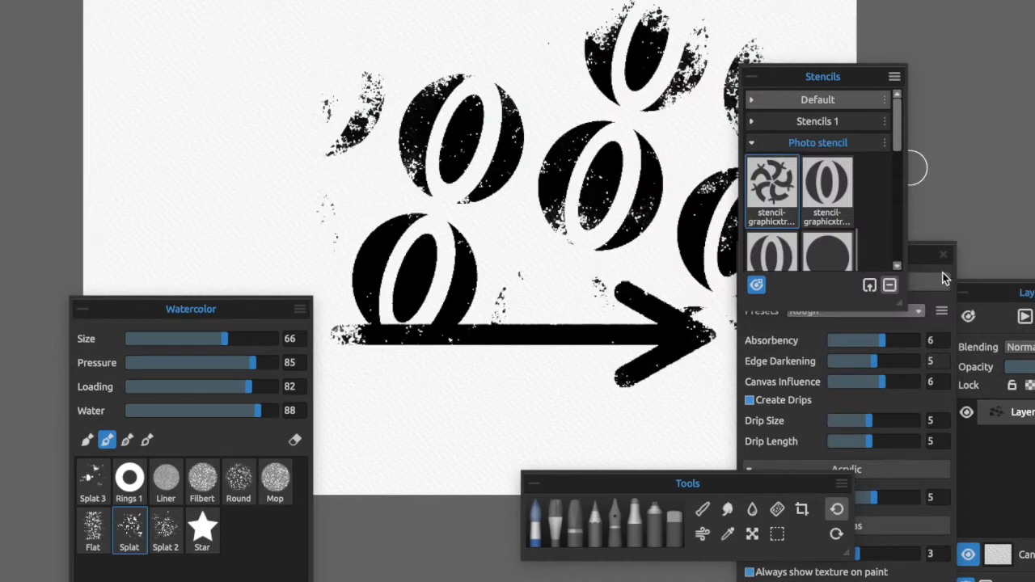
pyautogui.click(894, 76)
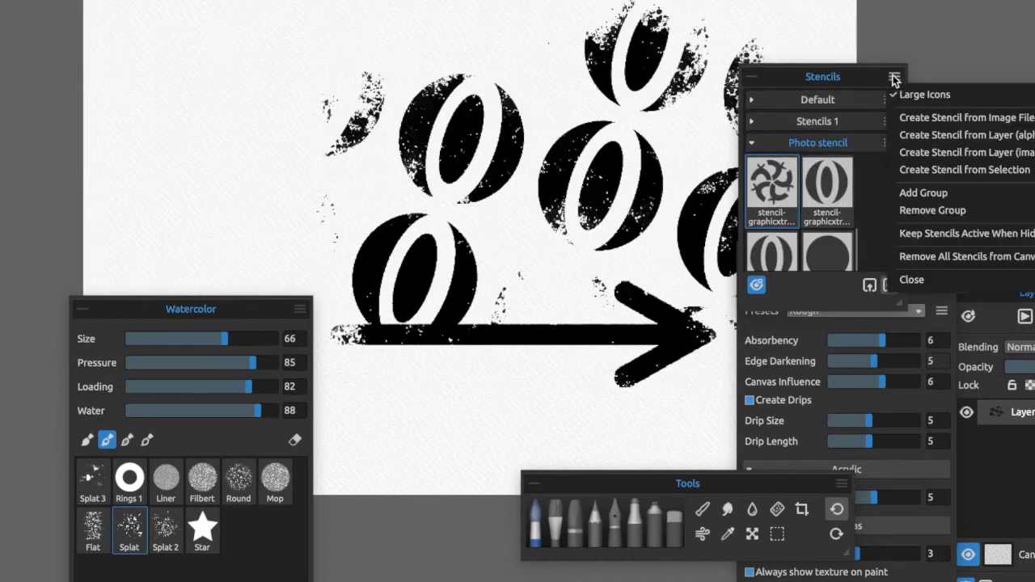
pyautogui.click(906, 118)
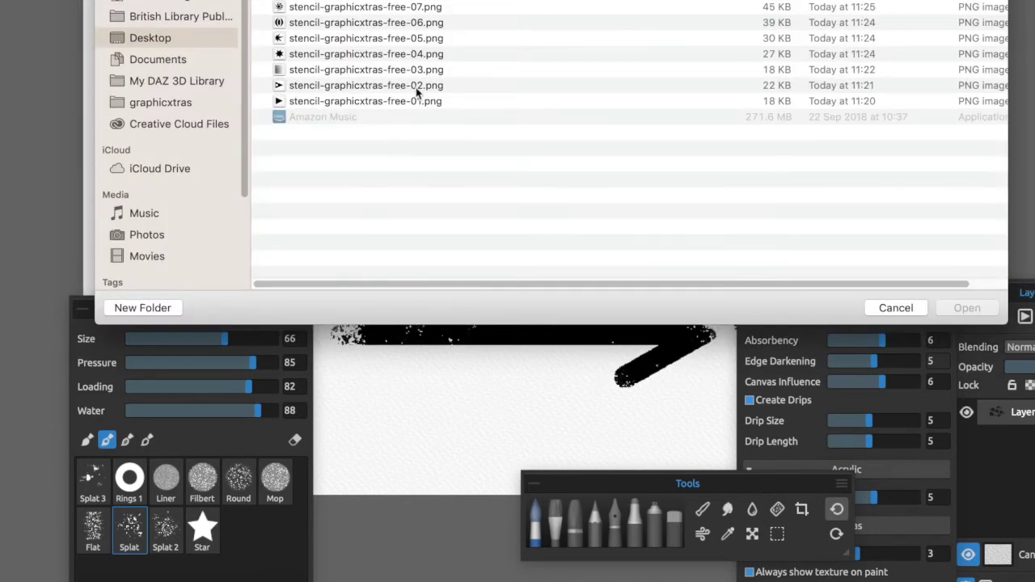
pyautogui.click(405, 70)
pyautogui.click(967, 308)
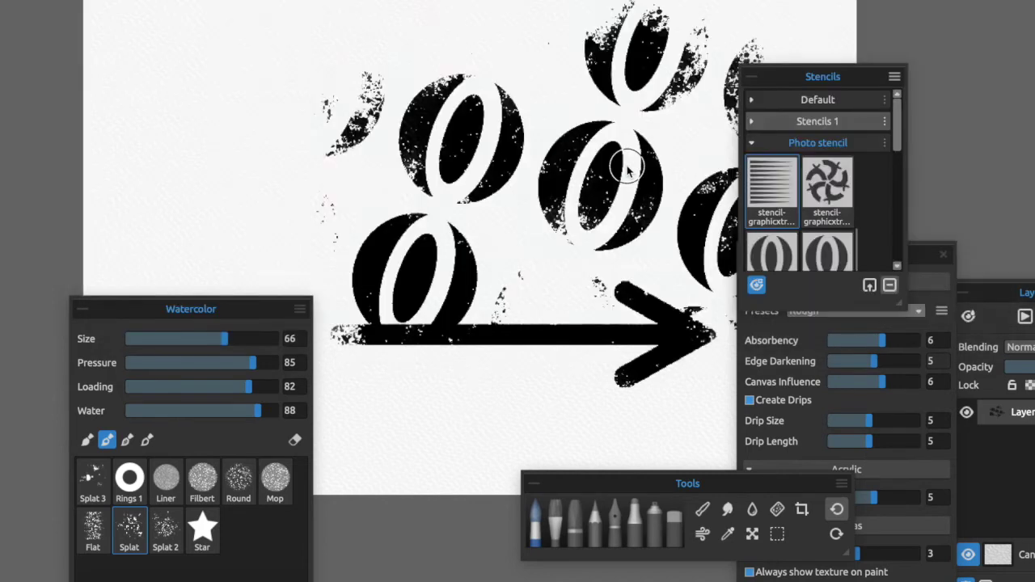
# Step: Place the striped stencil, splatter black above it, enable Border, and paint speed lines through it
pyautogui.click(774, 199)
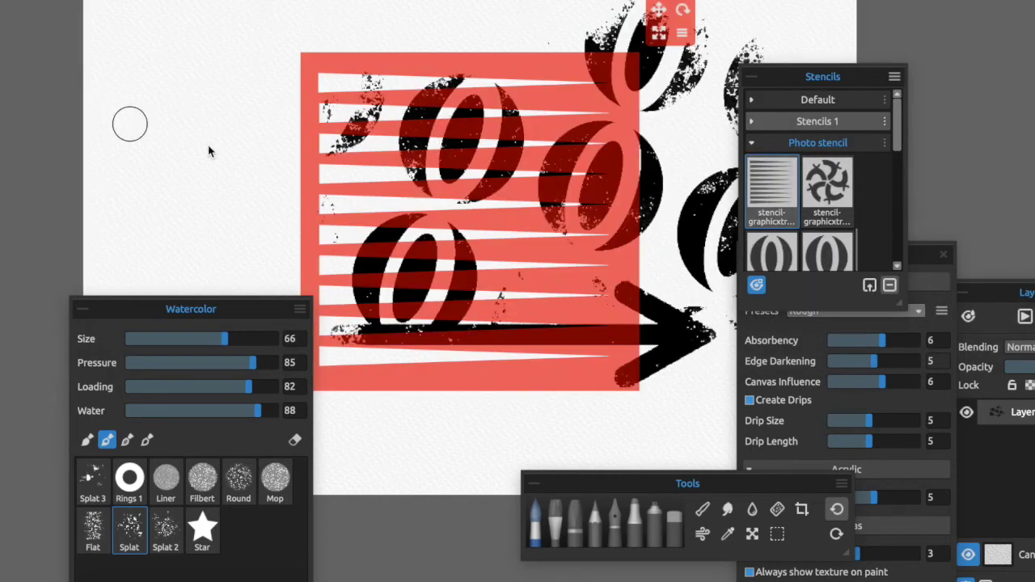
pyautogui.moveTo(384, 85)
pyautogui.mouseDown()
pyautogui.moveTo(558, 85)
pyautogui.moveTo(235, 105)
pyautogui.mouseUp()
pyautogui.click(683, 33)
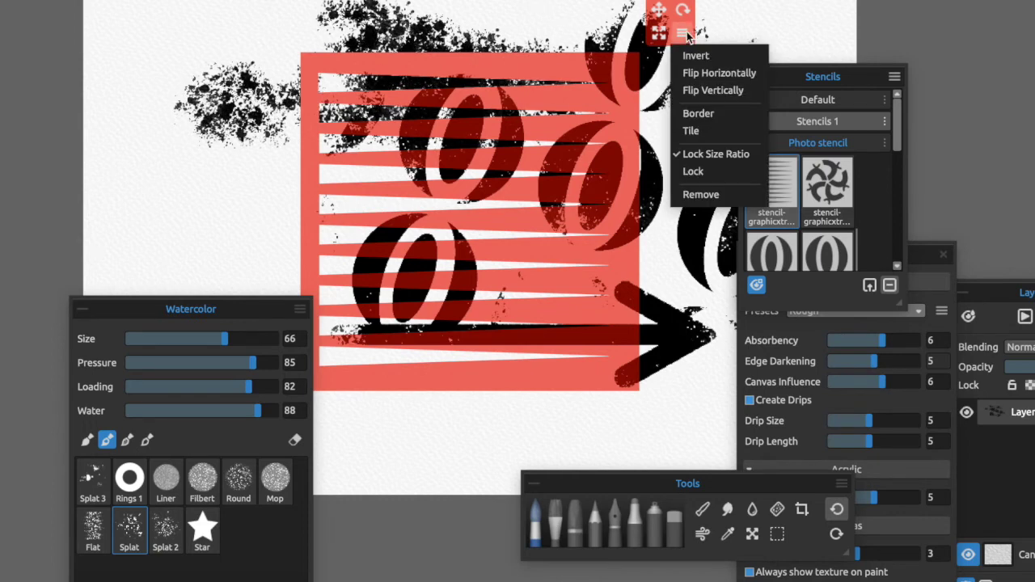
pyautogui.click(697, 113)
pyautogui.moveTo(598, 121)
pyautogui.mouseDown()
pyautogui.moveTo(339, 162)
pyautogui.moveTo(381, 194)
pyautogui.moveTo(518, 219)
pyautogui.moveTo(598, 271)
pyautogui.moveTo(437, 283)
pyautogui.moveTo(528, 369)
pyautogui.moveTo(356, 360)
pyautogui.moveTo(178, 291)
pyautogui.moveTo(351, 263)
pyautogui.moveTo(388, 273)
pyautogui.moveTo(485, 238)
pyautogui.moveTo(263, 89)
pyautogui.mouseUp()
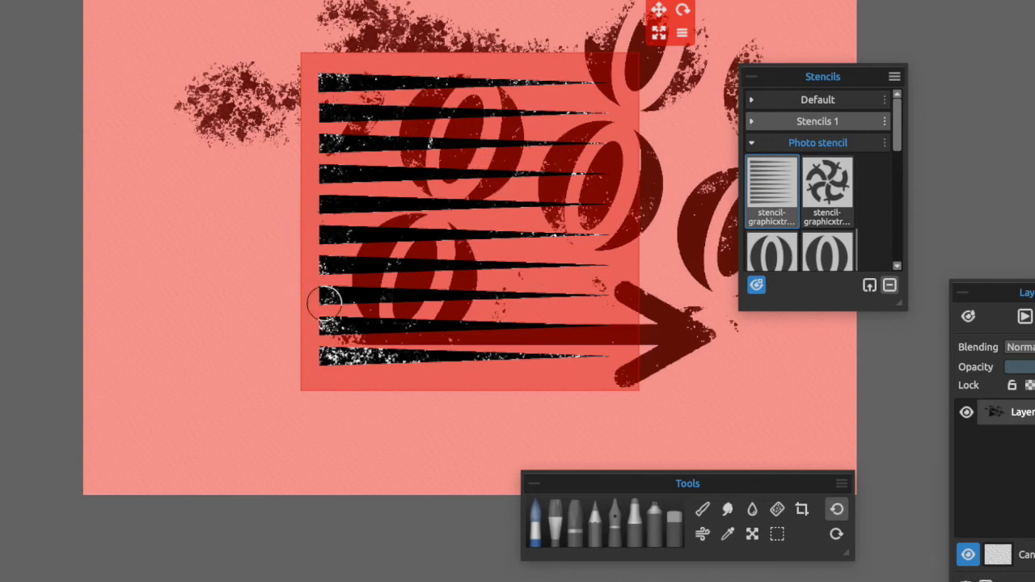
# Step: Remove all stencils from the canvas, then create a Layer 5 stencil from the layer's alpha
pyautogui.click(894, 76)
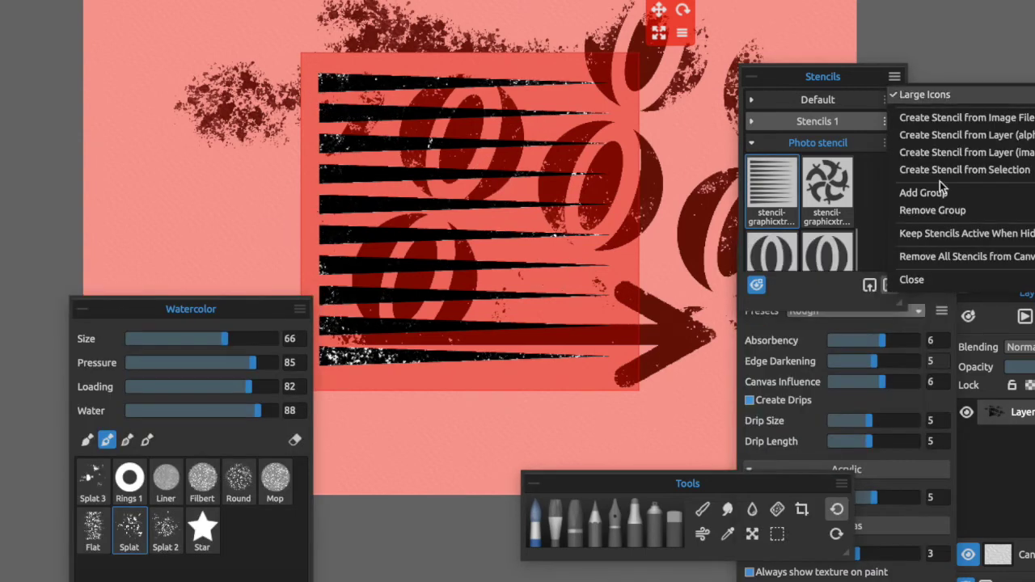
pyautogui.click(973, 257)
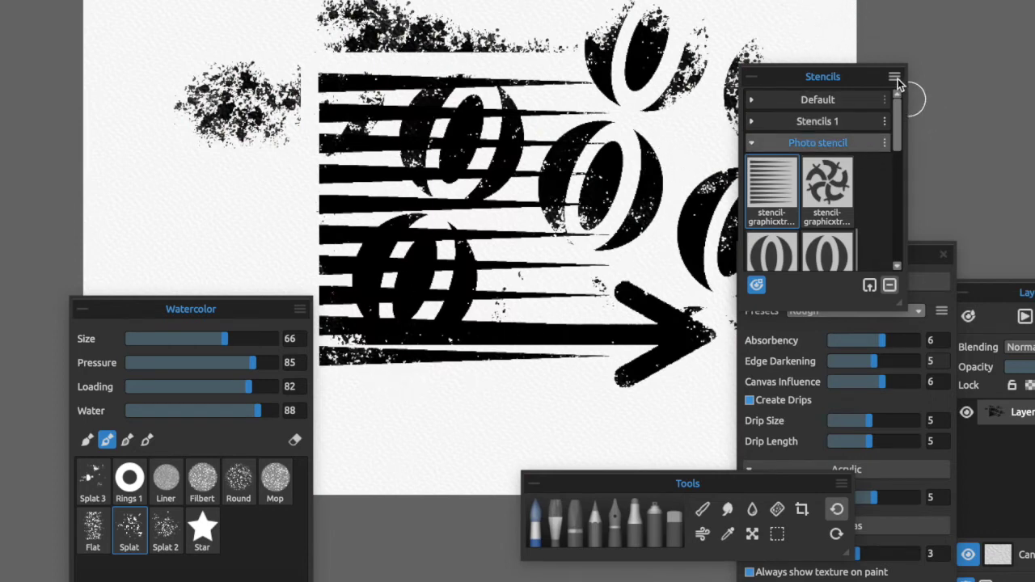
pyautogui.click(895, 77)
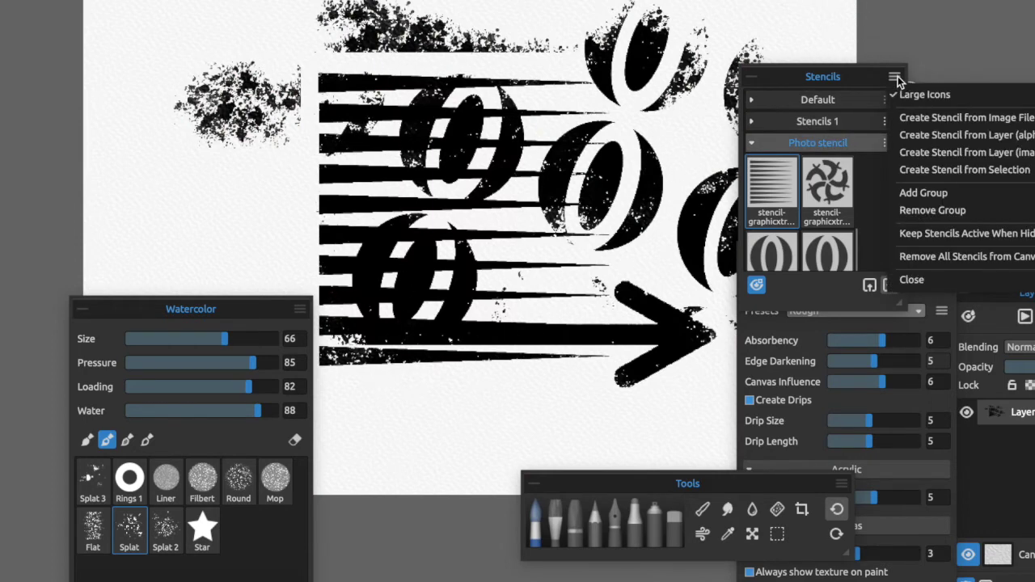
pyautogui.click(921, 138)
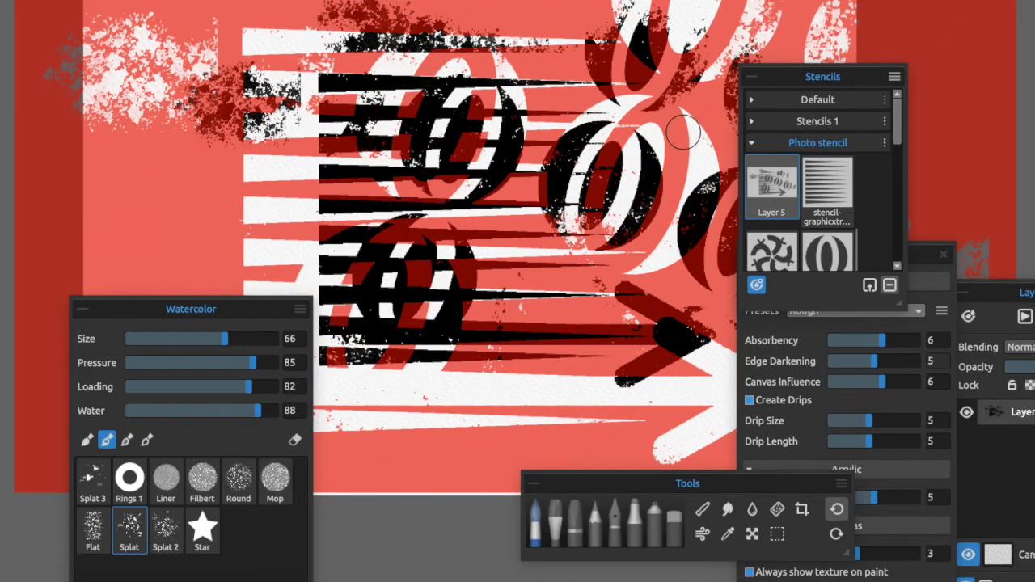
# Step: Paint black Watercolor Splat along the large 8's right edge, then remove all stencils
pyautogui.moveTo(683, 131)
pyautogui.mouseDown()
pyautogui.moveTo(712, 219)
pyautogui.moveTo(721, 212)
pyautogui.moveTo(712, 115)
pyautogui.moveTo(691, 245)
pyautogui.moveTo(641, 245)
pyautogui.moveTo(659, 283)
pyautogui.moveTo(675, 221)
pyautogui.moveTo(603, 215)
pyautogui.moveTo(564, 114)
pyautogui.moveTo(620, 118)
pyautogui.moveTo(672, 218)
pyautogui.moveTo(584, 234)
pyautogui.moveTo(602, 185)
pyautogui.moveTo(486, 61)
pyautogui.moveTo(476, 147)
pyautogui.moveTo(404, 142)
pyautogui.moveTo(392, 118)
pyautogui.moveTo(422, 248)
pyautogui.moveTo(402, 216)
pyautogui.mouseUp()
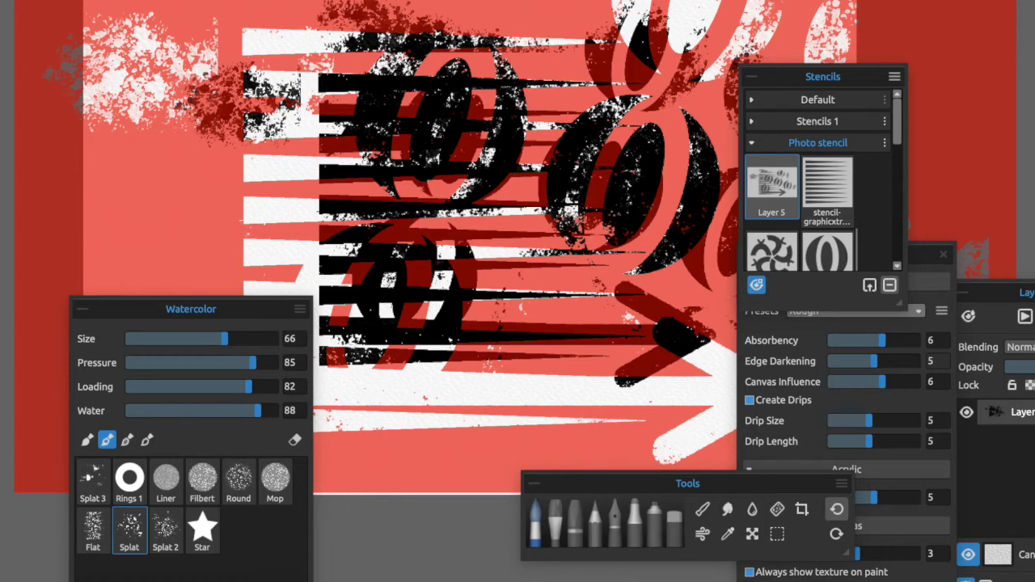
pyautogui.click(894, 78)
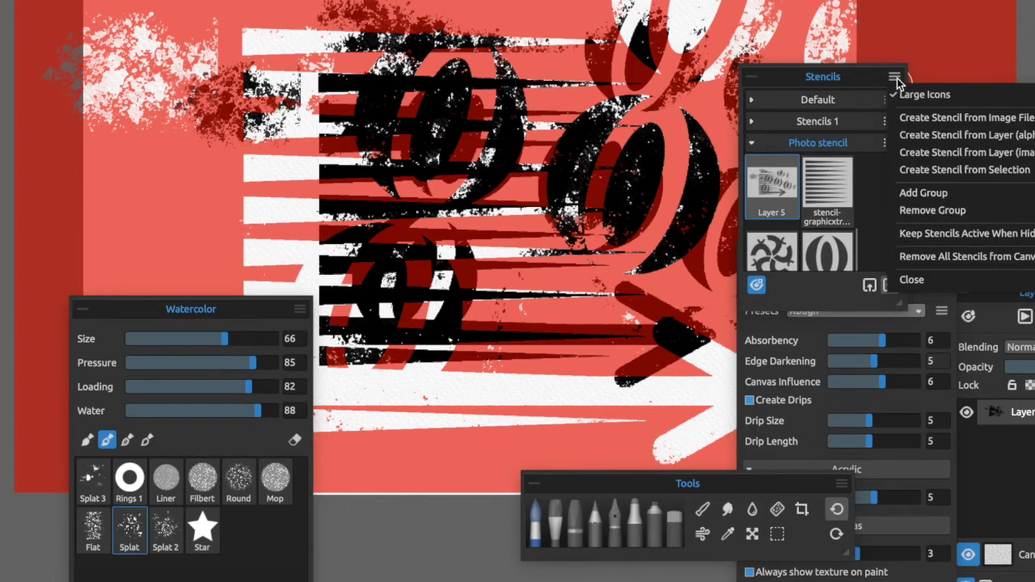
pyautogui.click(940, 257)
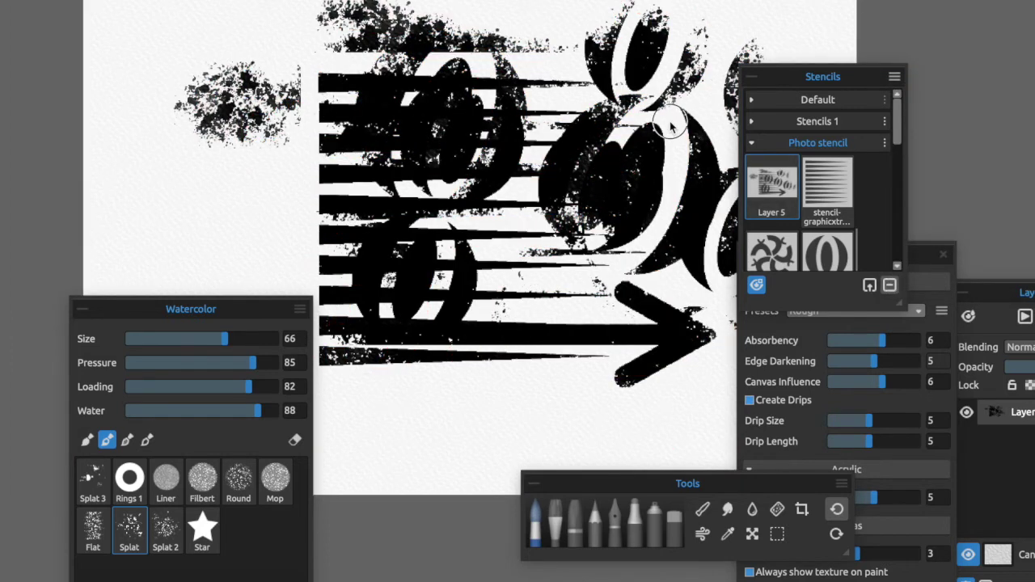
# Step: Create a Layer 6 stencil from the layer image, then remove all stencils from the canvas
pyautogui.click(894, 78)
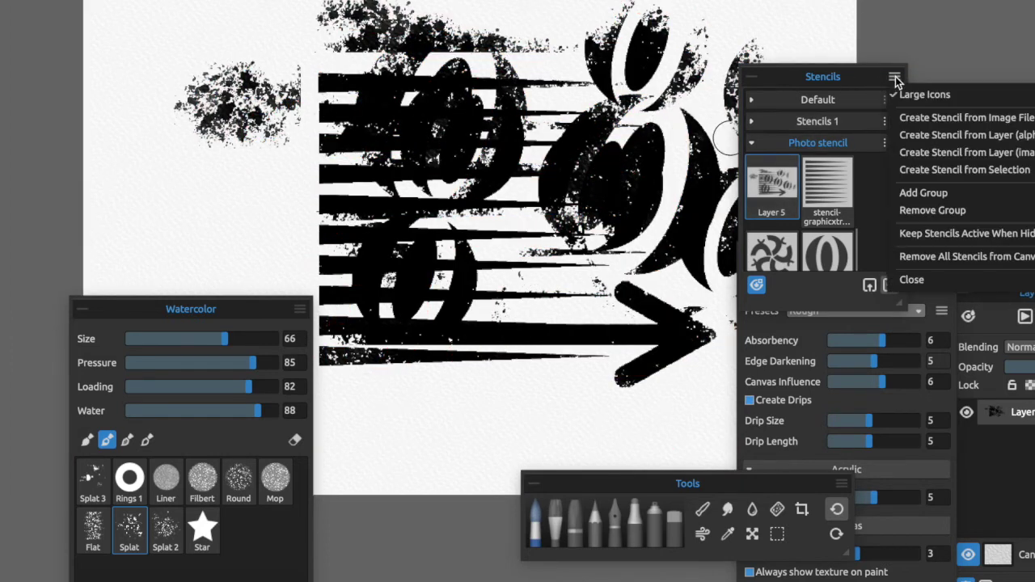
pyautogui.click(930, 153)
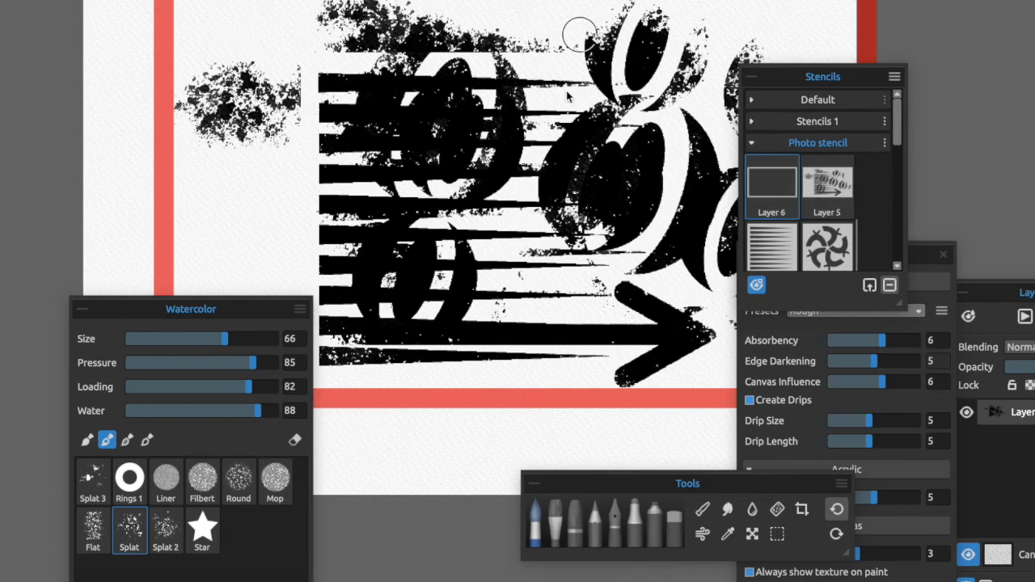
pyautogui.click(896, 78)
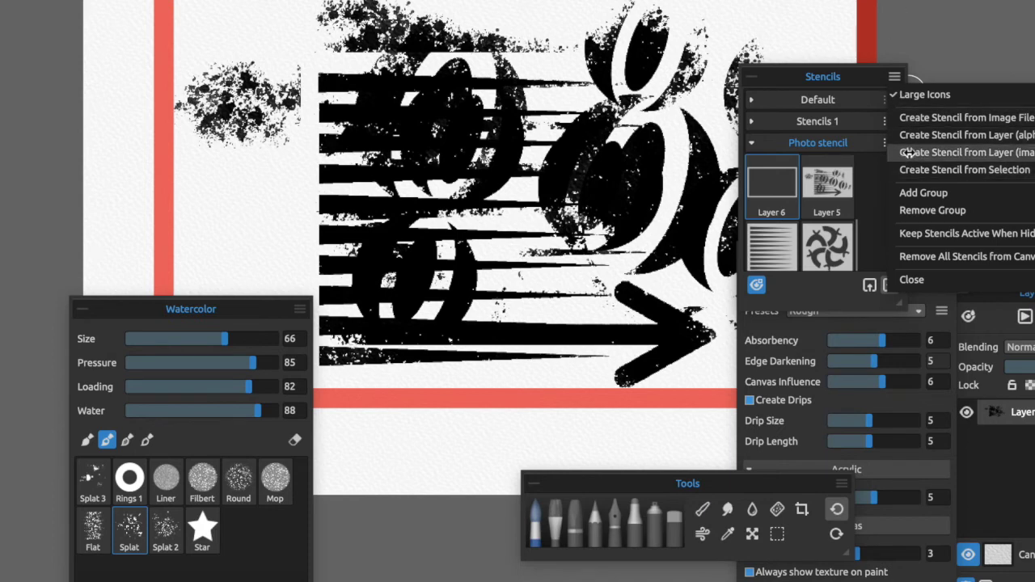
pyautogui.click(947, 257)
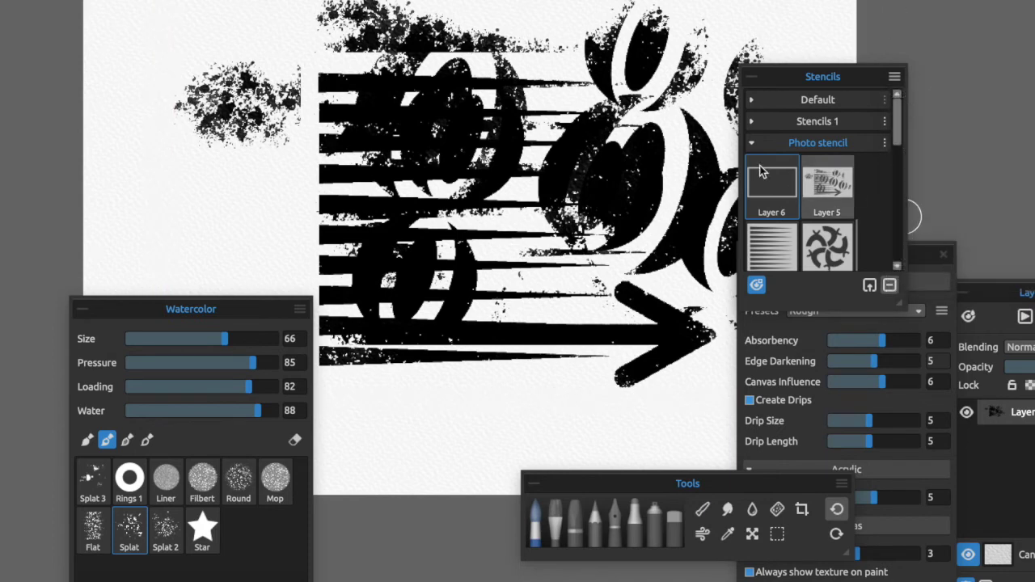
pyautogui.click(895, 78)
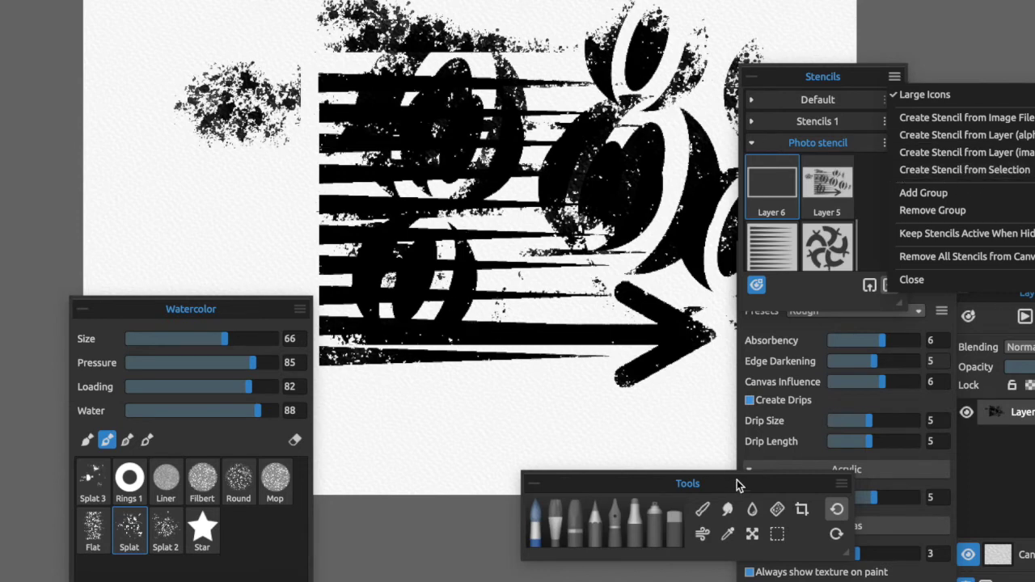
# Step: Switch to the Selection tool and draw a near-circular ellipse selection at the upper left
pyautogui.click(722, 479)
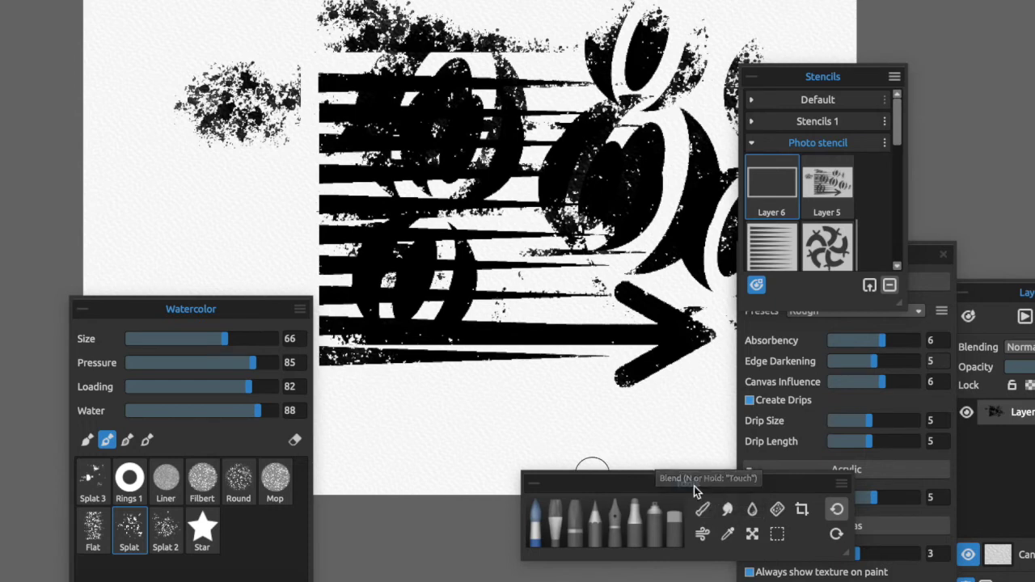
pyautogui.moveTo(576, 490); pyautogui.dragTo(419, 428)
pyautogui.click(620, 479)
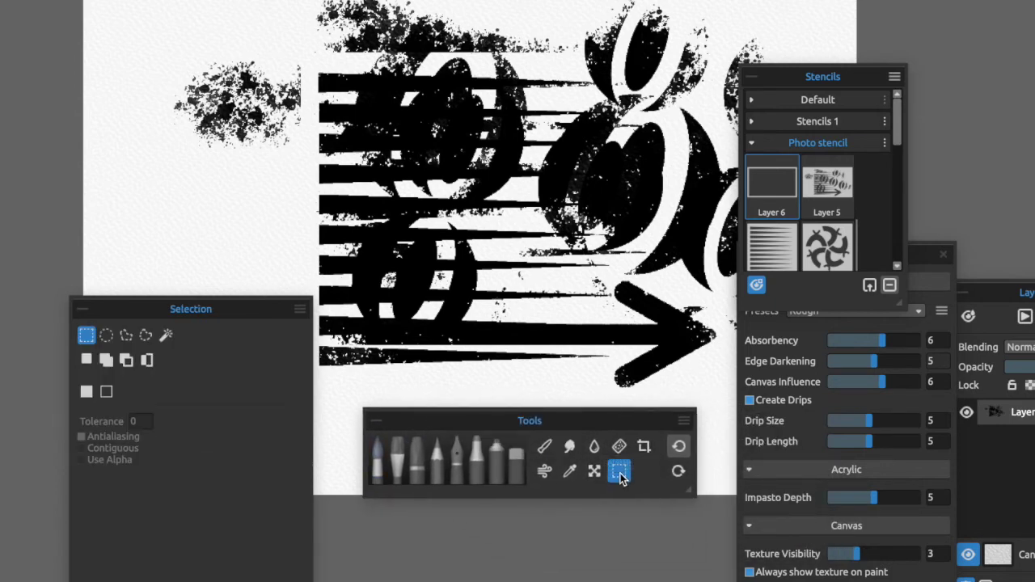
pyautogui.moveTo(212, 304); pyautogui.dragTo(218, 304)
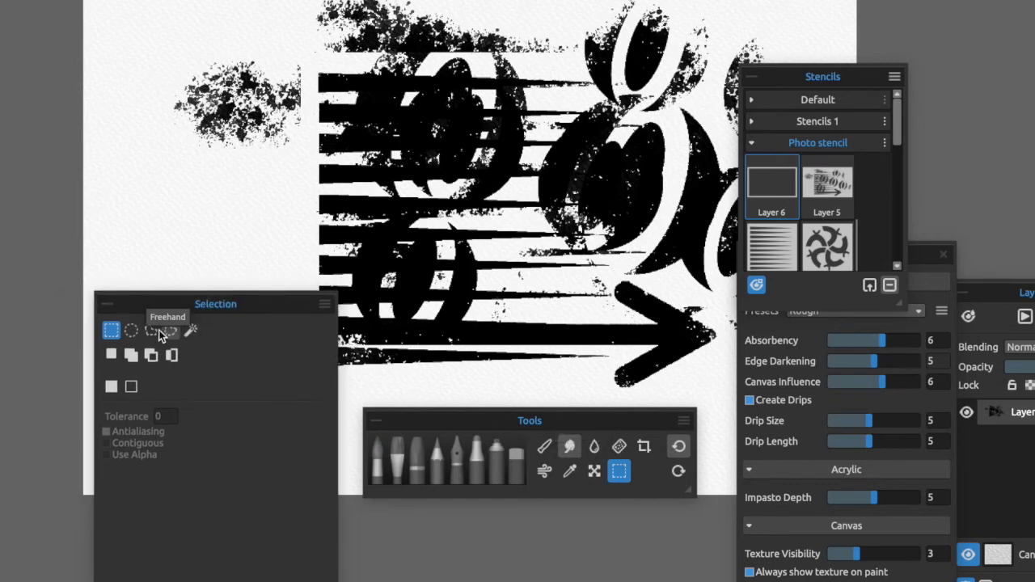
pyautogui.click(131, 330)
pyautogui.moveTo(131, 123); pyautogui.dragTo(179, 224)
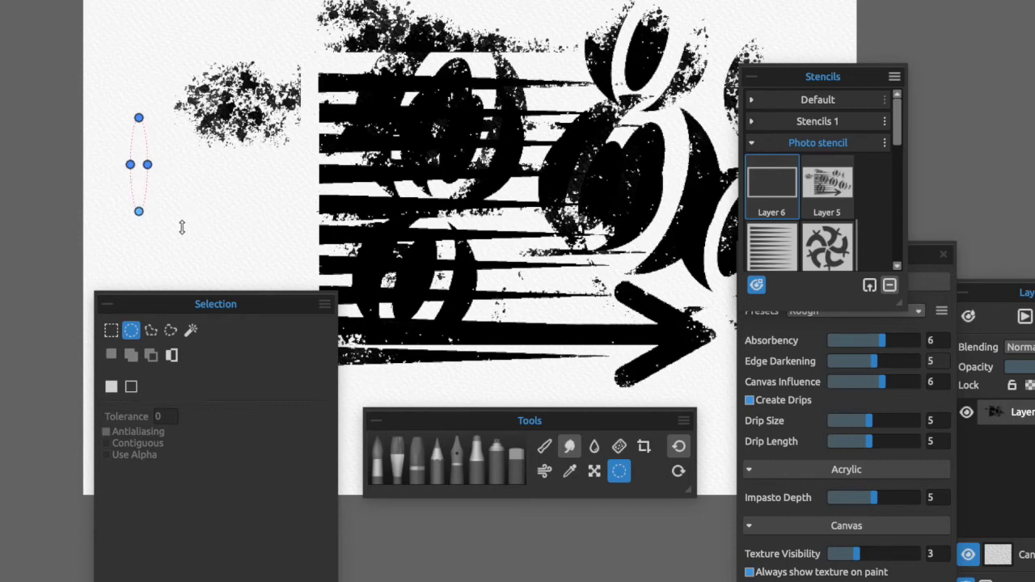
pyautogui.moveTo(150, 172); pyautogui.dragTo(264, 172)
pyautogui.press('Return')
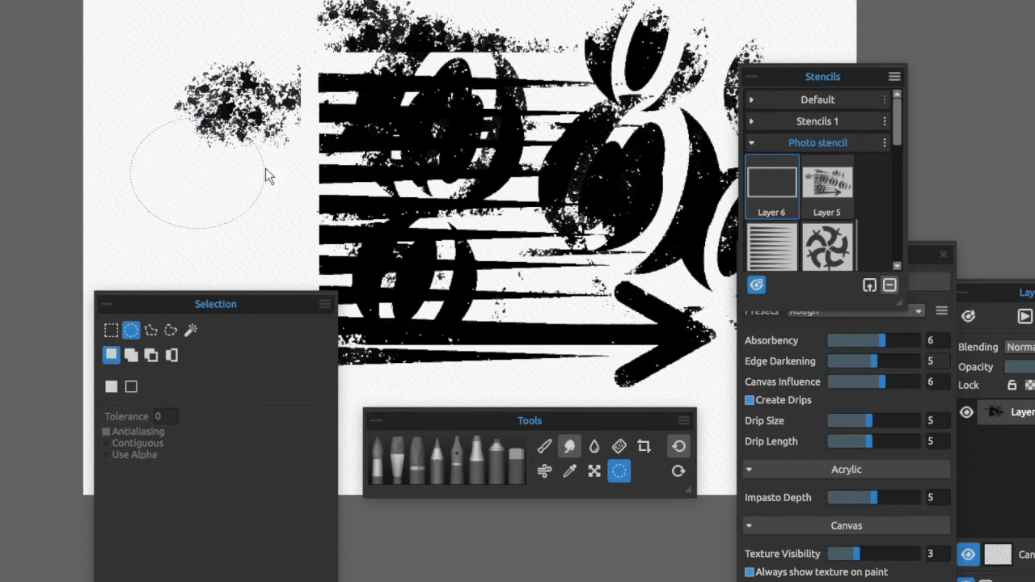
# Step: Add a freehand lobe below the circle using Add mode with Freehand selection
pyautogui.click(131, 356)
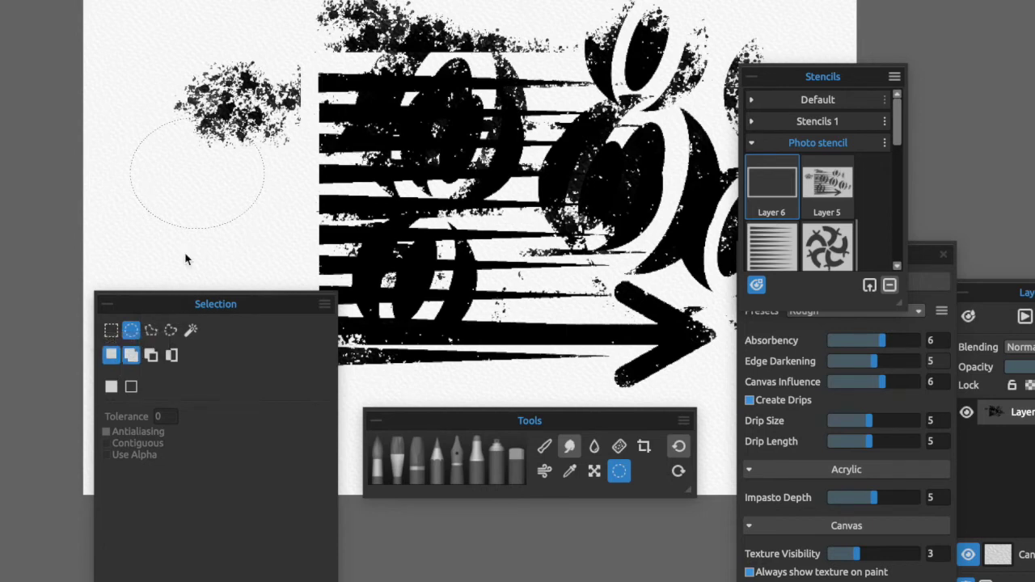
pyautogui.click(173, 329)
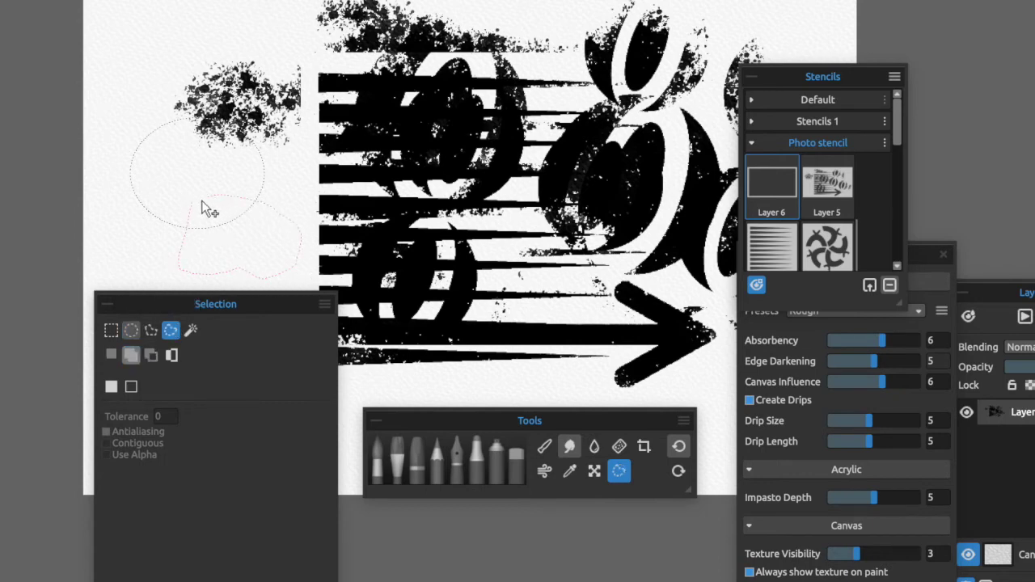
pyautogui.moveTo(194, 212); pyautogui.dragTo(251, 199)
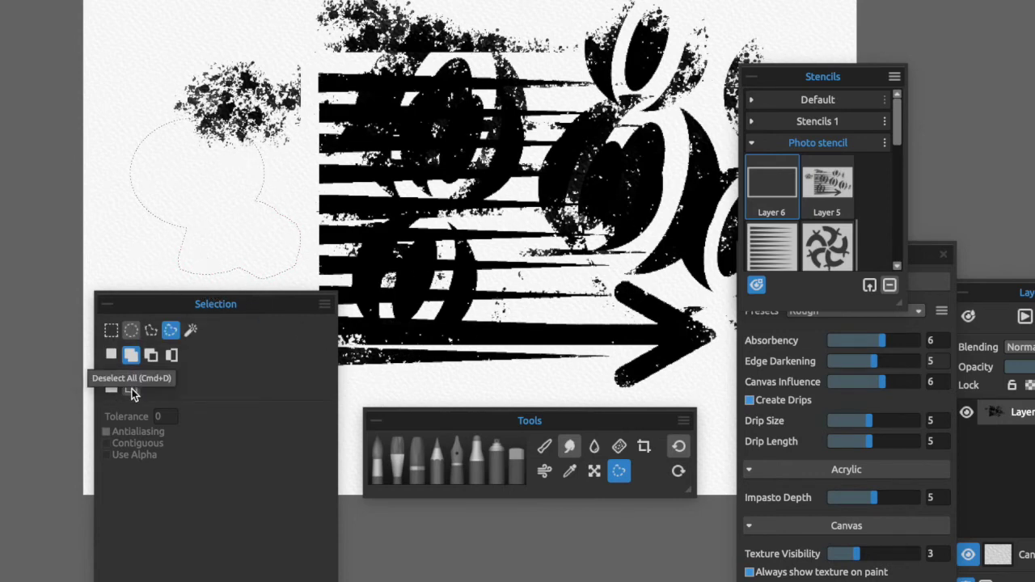
# Step: Make a Selection 3 stencil from the blob selection, enlarge it leftward, and deselect all
pyautogui.click(895, 77)
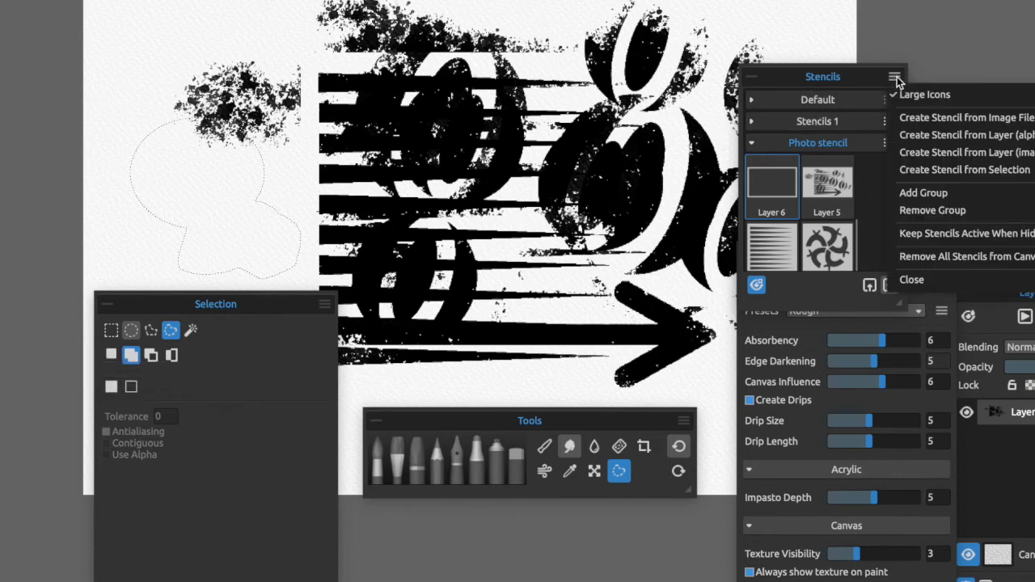
pyautogui.click(936, 171)
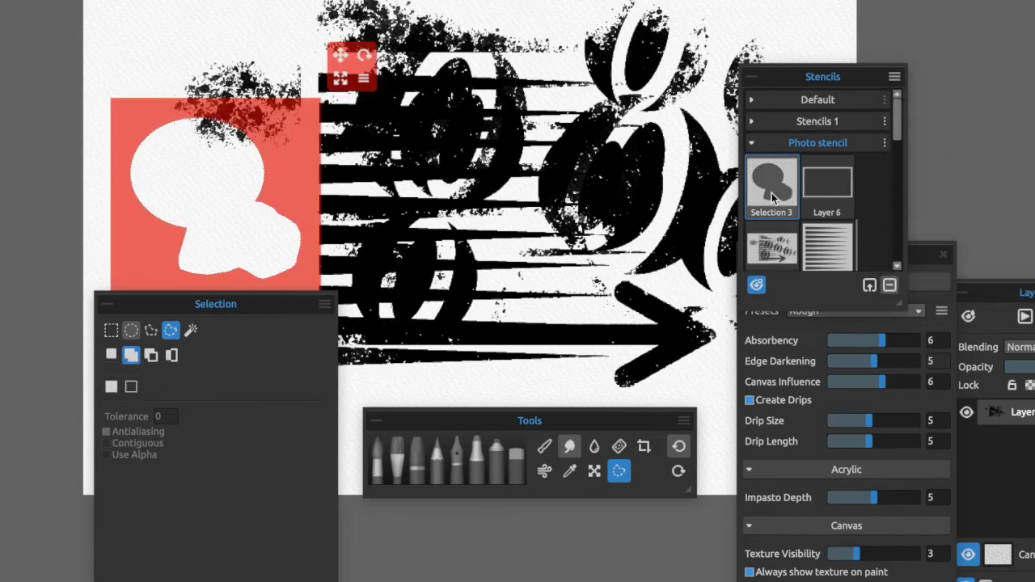
pyautogui.moveTo(346, 86); pyautogui.dragTo(461, 4)
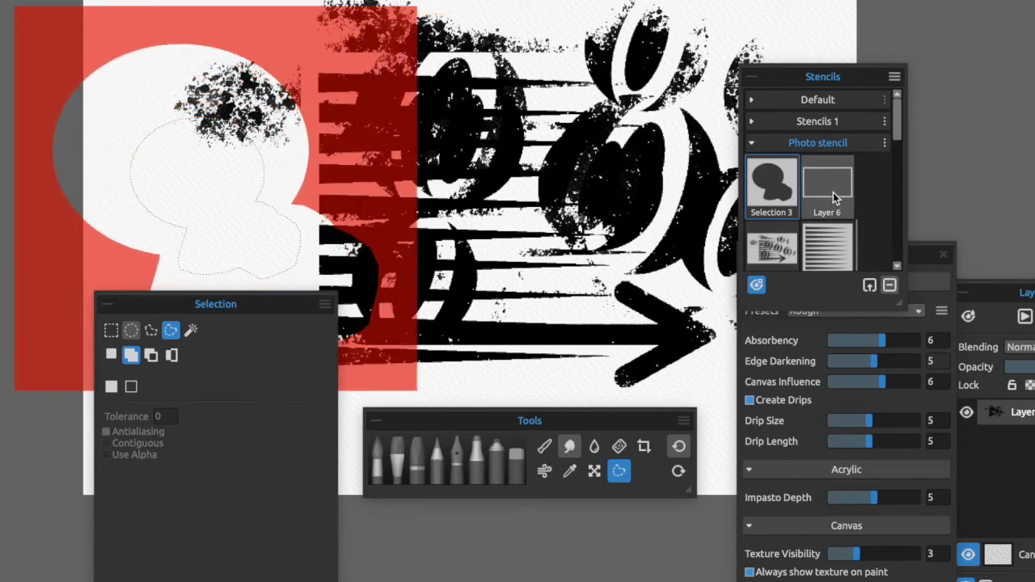
pyautogui.click(135, 389)
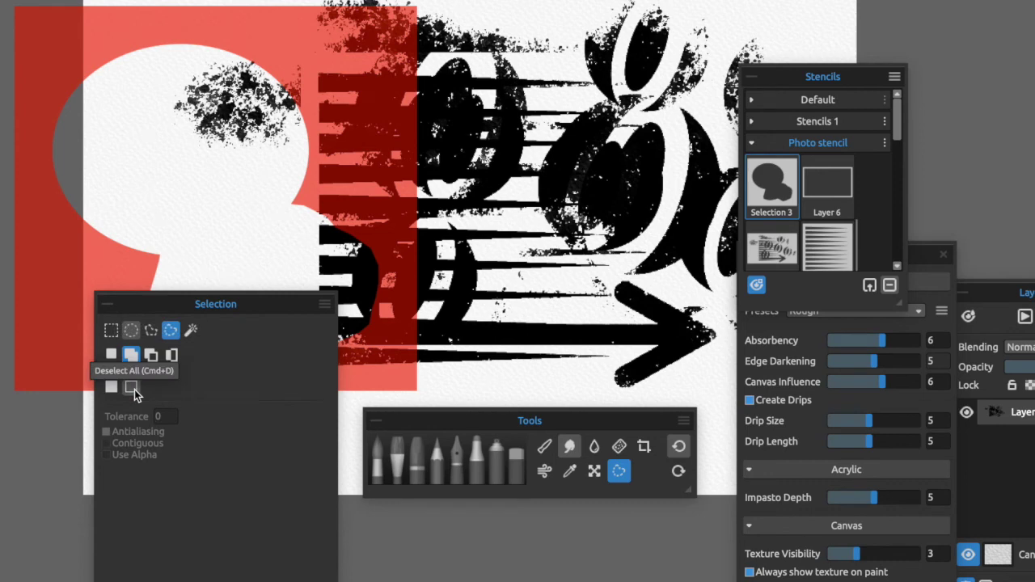
# Step: Fill the blob stencil with black Watercolor Splat and drag the Layers panel into view
pyautogui.click(365, 472)
pyautogui.moveTo(266, 178)
pyautogui.mouseDown()
pyautogui.moveTo(299, 223)
pyautogui.moveTo(282, 217)
pyautogui.moveTo(339, 279)
pyautogui.moveTo(362, 253)
pyautogui.moveTo(216, 215)
pyautogui.moveTo(158, 224)
pyautogui.moveTo(172, 97)
pyautogui.moveTo(220, 65)
pyautogui.moveTo(196, 49)
pyautogui.moveTo(281, 59)
pyautogui.moveTo(218, 61)
pyautogui.moveTo(231, 64)
pyautogui.moveTo(208, 109)
pyautogui.moveTo(255, 81)
pyautogui.moveTo(290, 102)
pyautogui.moveTo(289, 73)
pyautogui.moveTo(246, 78)
pyautogui.moveTo(285, 77)
pyautogui.moveTo(284, 110)
pyautogui.moveTo(311, 155)
pyautogui.moveTo(297, 118)
pyautogui.moveTo(248, 114)
pyautogui.moveTo(216, 138)
pyautogui.mouseUp()
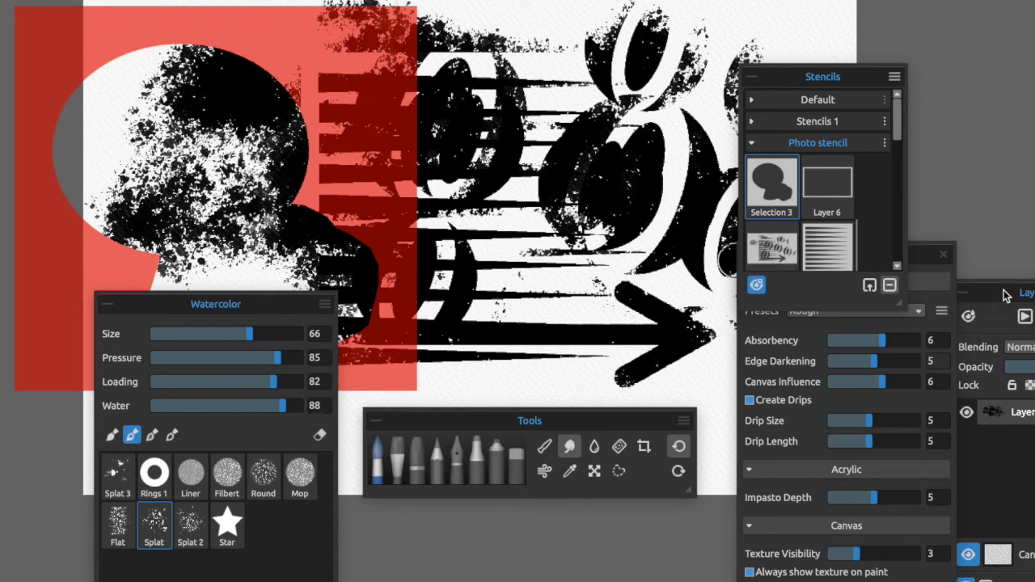
pyautogui.moveTo(1000, 294)
pyautogui.mouseDown()
pyautogui.moveTo(731, 261)
pyautogui.moveTo(675, 267)
pyautogui.mouseUp()
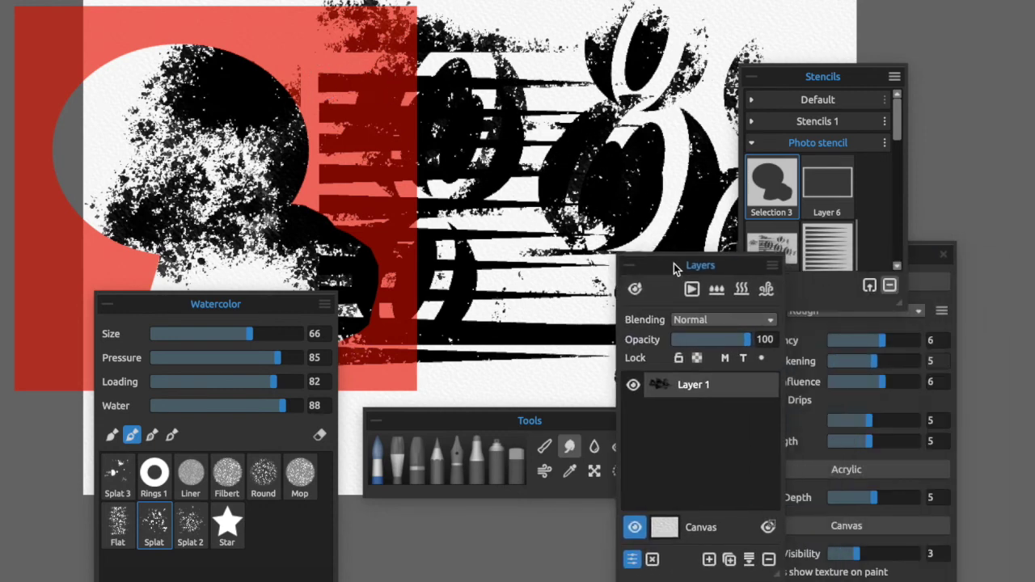
# Step: Wet the layer and paint black over the blob's speckled area into a dense mass
pyautogui.click(717, 290)
pyautogui.moveTo(271, 234)
pyautogui.mouseDown()
pyautogui.moveTo(235, 233)
pyautogui.moveTo(254, 244)
pyautogui.moveTo(226, 196)
pyautogui.moveTo(201, 194)
pyautogui.moveTo(214, 147)
pyautogui.moveTo(190, 150)
pyautogui.moveTo(185, 132)
pyautogui.moveTo(168, 139)
pyautogui.moveTo(145, 117)
pyautogui.moveTo(199, 106)
pyautogui.moveTo(189, 101)
pyautogui.moveTo(194, 91)
pyautogui.moveTo(320, 100)
pyautogui.moveTo(184, 75)
pyautogui.moveTo(144, 84)
pyautogui.moveTo(147, 104)
pyautogui.moveTo(124, 36)
pyautogui.moveTo(136, 65)
pyautogui.moveTo(146, 61)
pyautogui.moveTo(126, 48)
pyautogui.moveTo(125, 67)
pyautogui.moveTo(118, 36)
pyautogui.moveTo(203, 52)
pyautogui.mouseUp()
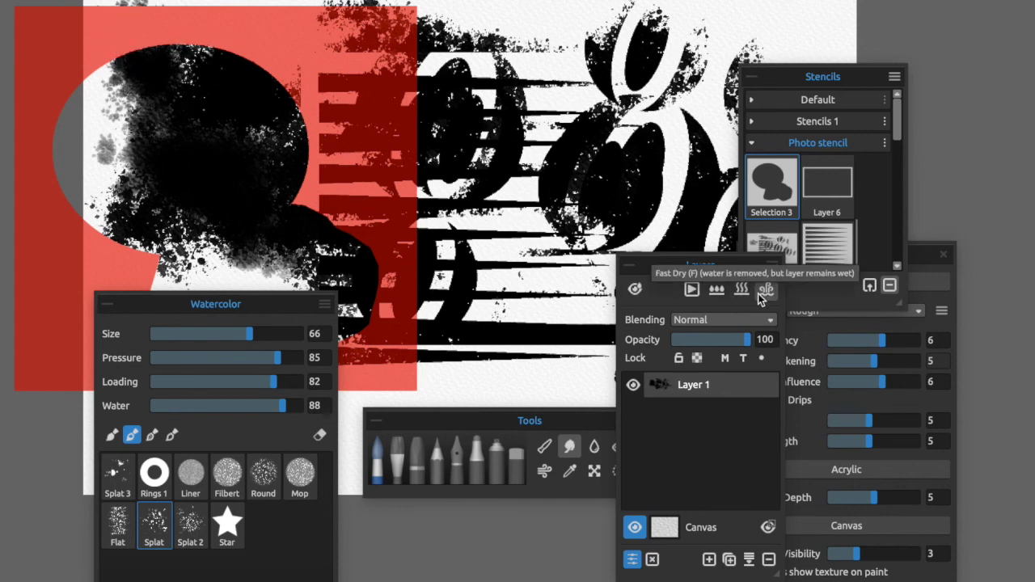
pyautogui.click(894, 76)
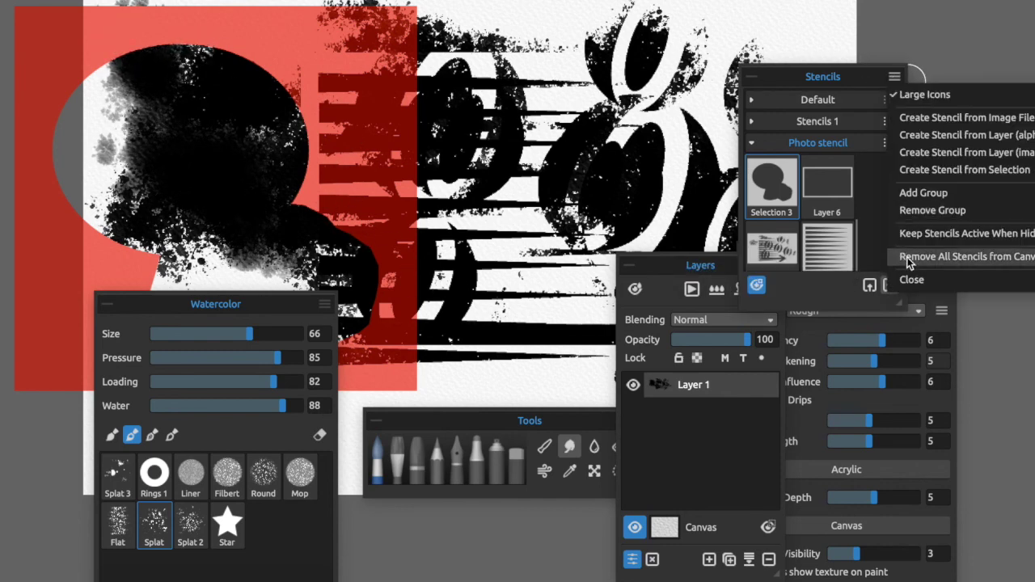
# Step: Remove all stencils from the canvas and brush splatter along the blob's upper-left edge
pyautogui.click(914, 257)
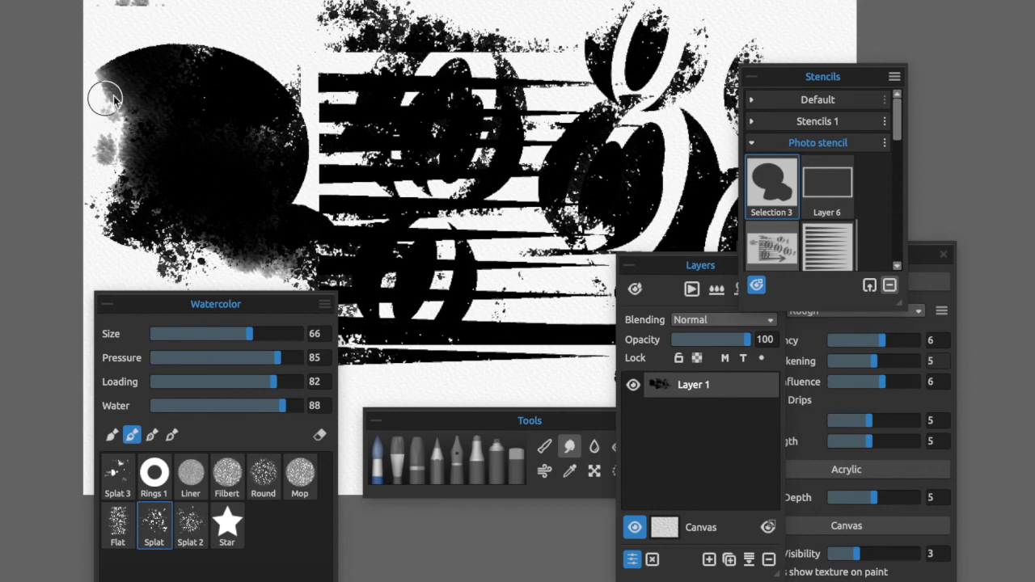
pyautogui.moveTo(141, 109)
pyautogui.mouseDown()
pyautogui.moveTo(211, 51)
pyautogui.moveTo(215, 87)
pyautogui.moveTo(274, 61)
pyautogui.moveTo(275, 46)
pyautogui.moveTo(250, 44)
pyautogui.moveTo(313, 52)
pyautogui.moveTo(240, 63)
pyautogui.moveTo(260, 36)
pyautogui.moveTo(269, 63)
pyautogui.moveTo(252, 39)
pyautogui.mouseUp()
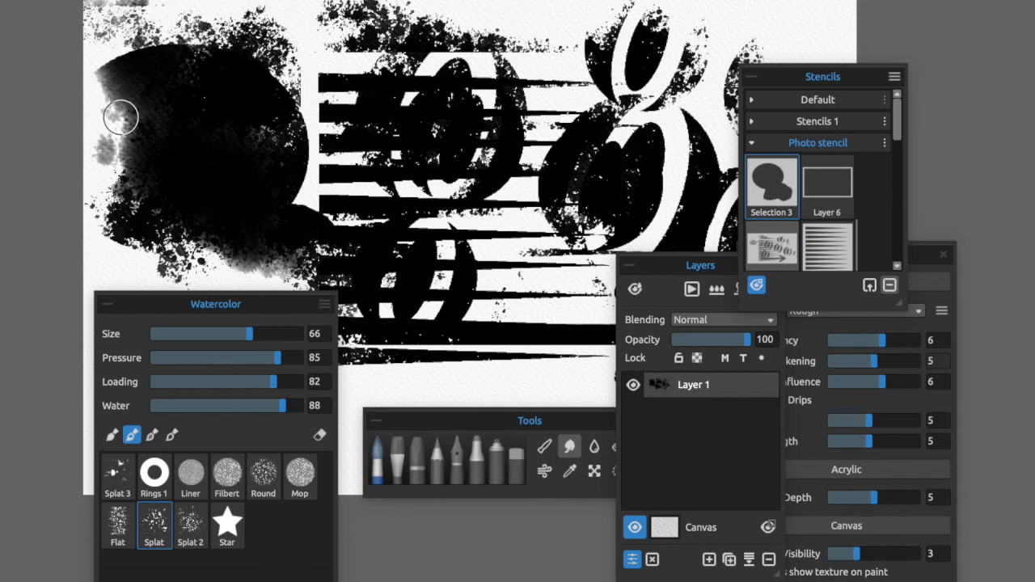